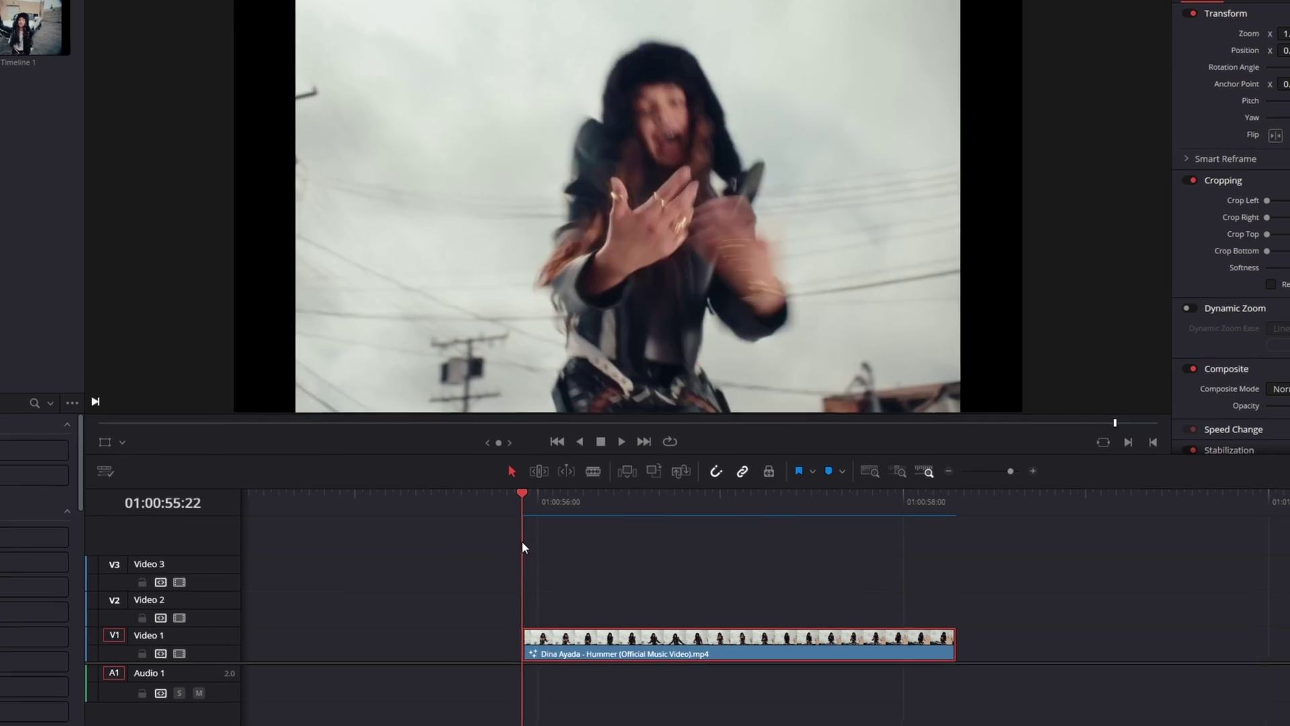
On the Fusion page, paste a MediaIn1_1 copy of MediaIn1 and feed it into Merge1's foreground.
click(600, 710)
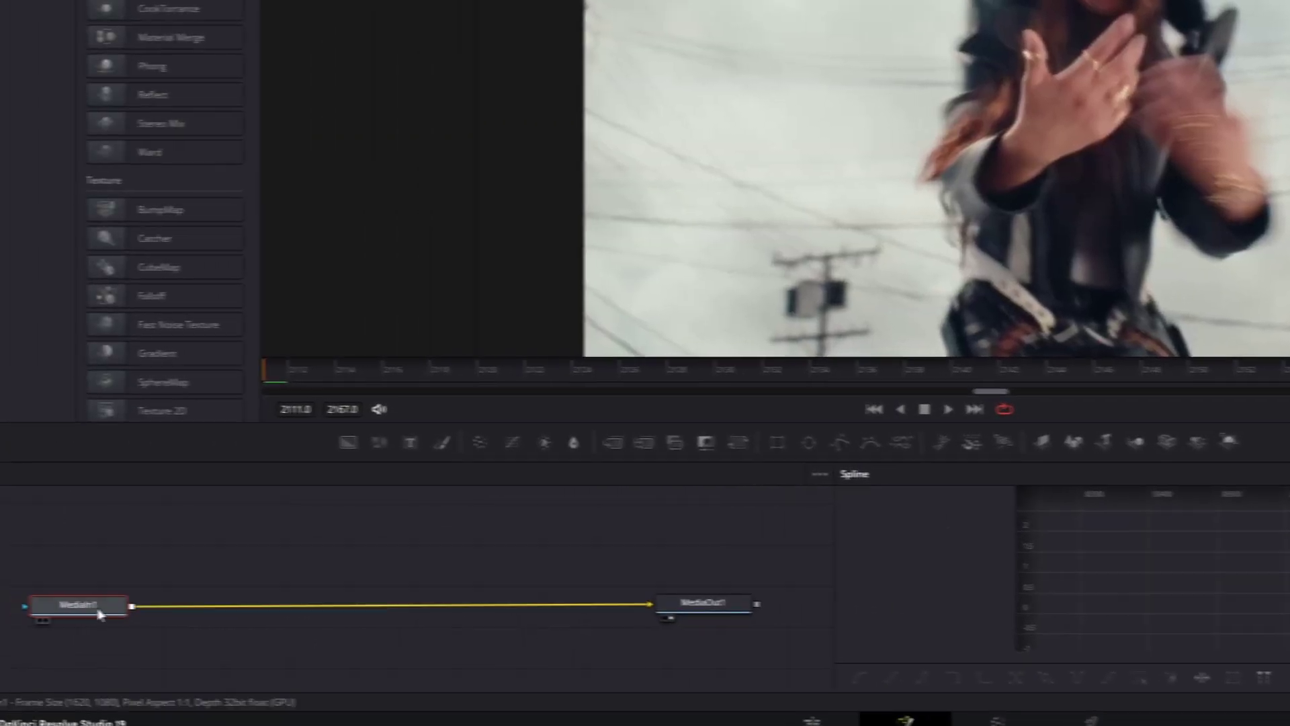
click(121, 602)
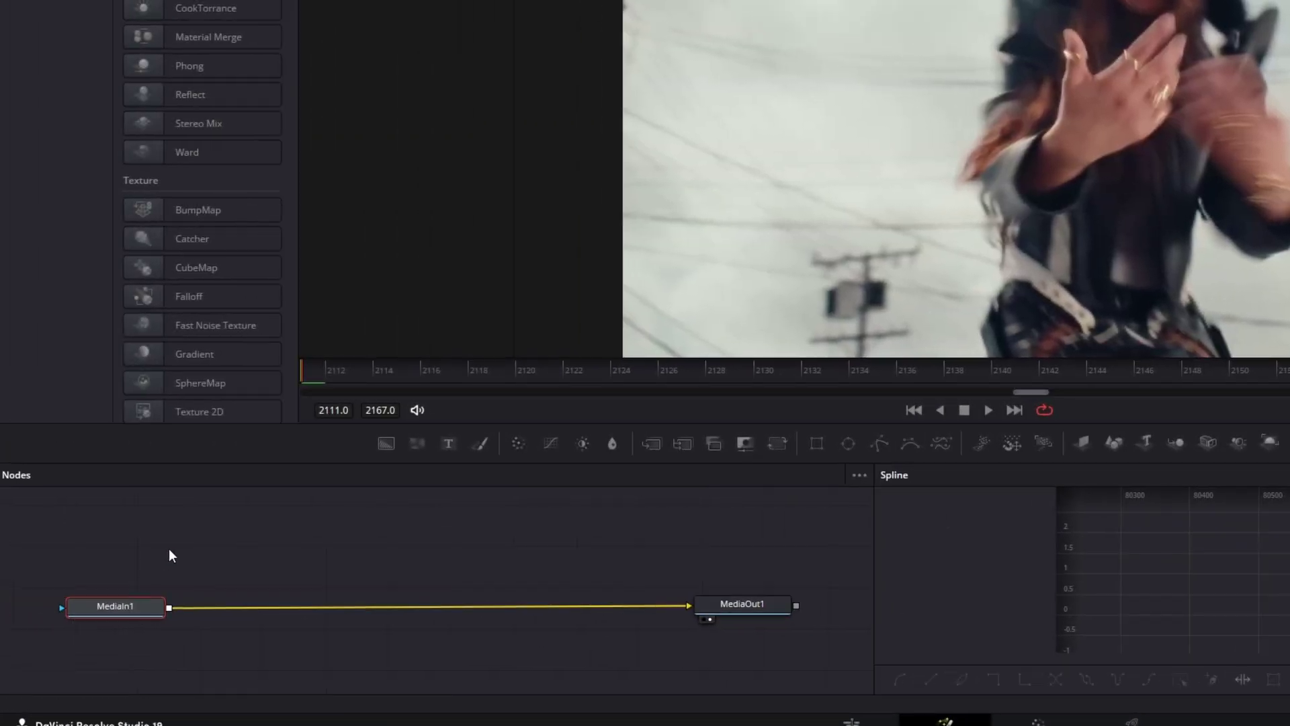
key(ctrl+c)
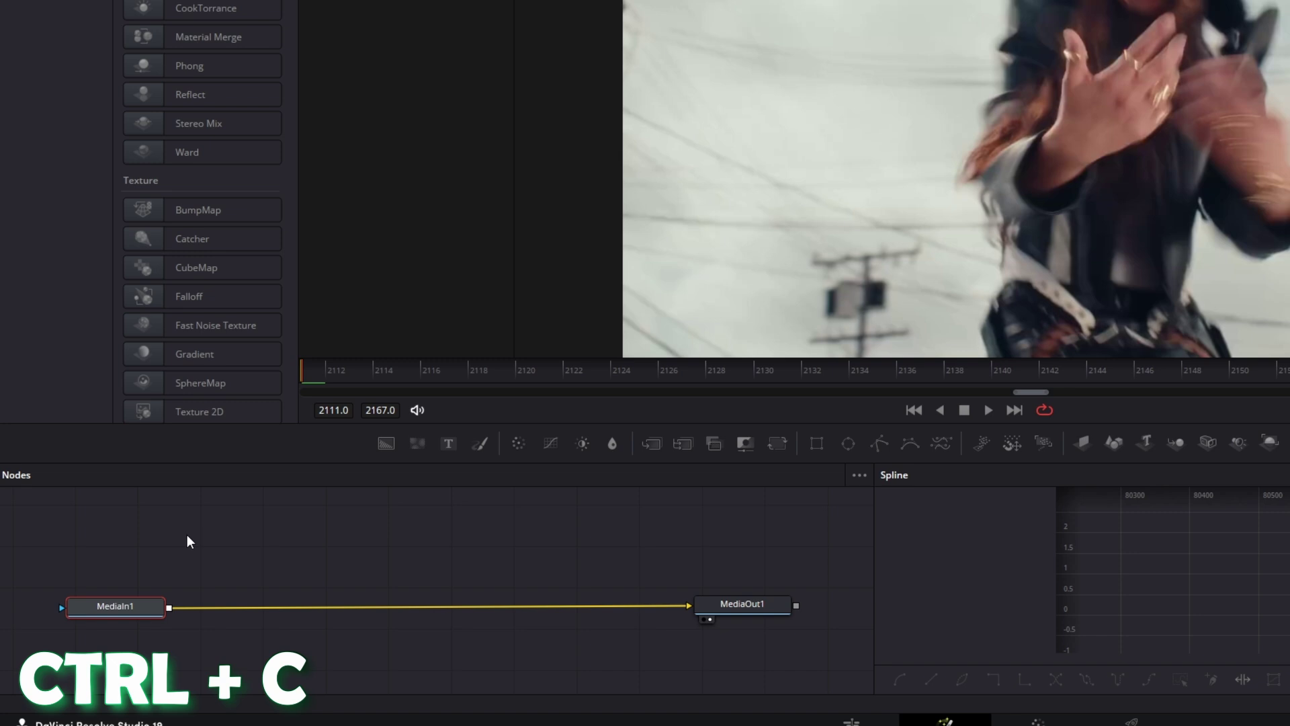
key(ctrl+v)
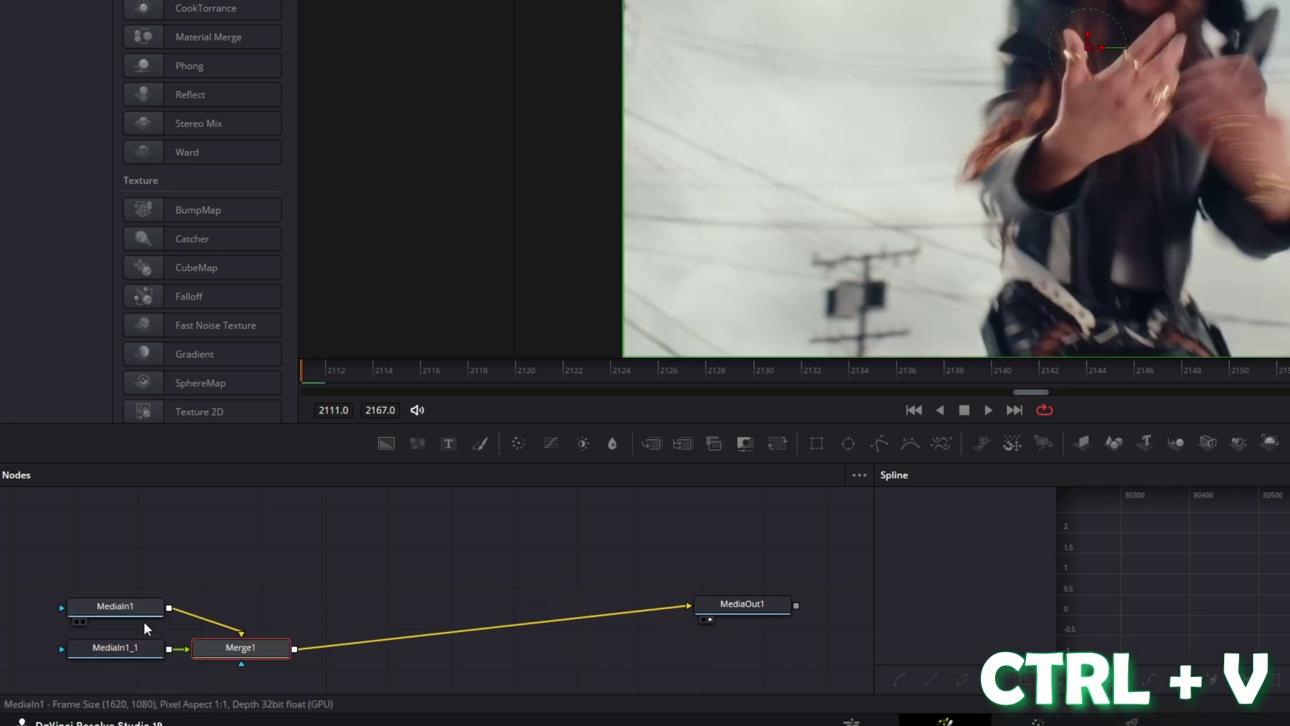
drag(142, 654, 282, 498)
drag(102, 639, 73, 650)
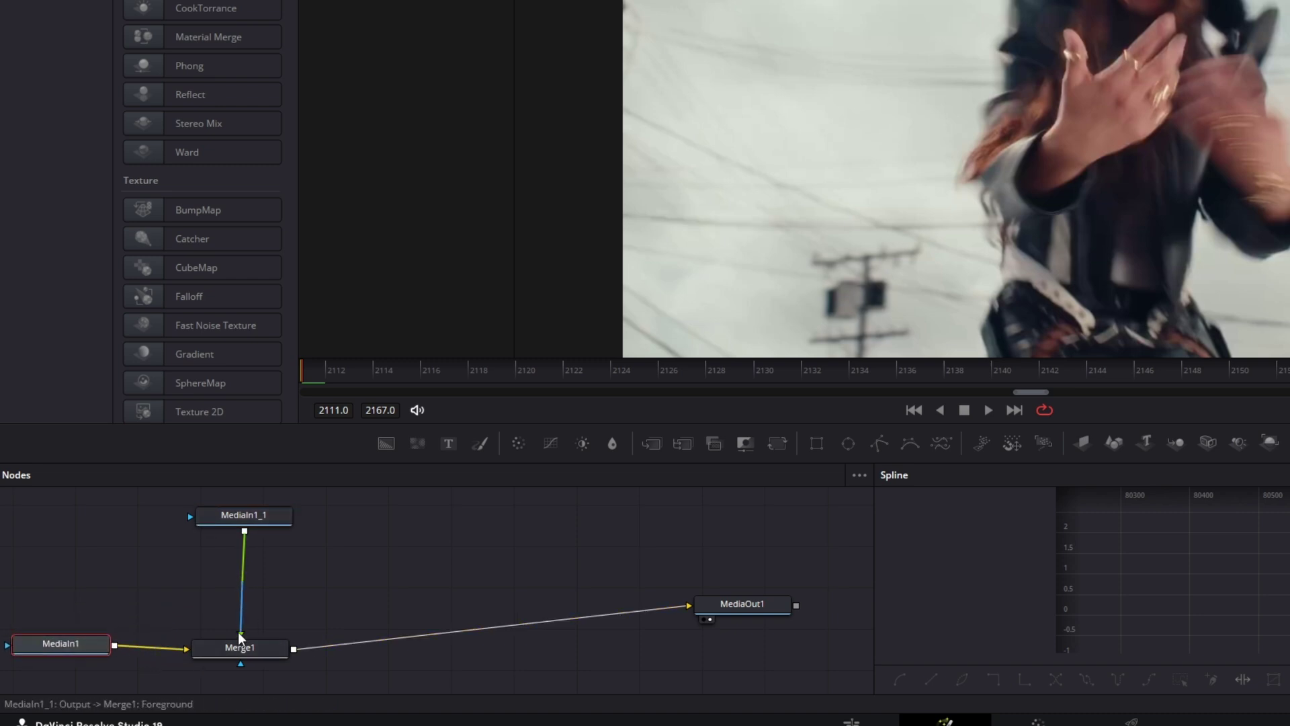
click(262, 522)
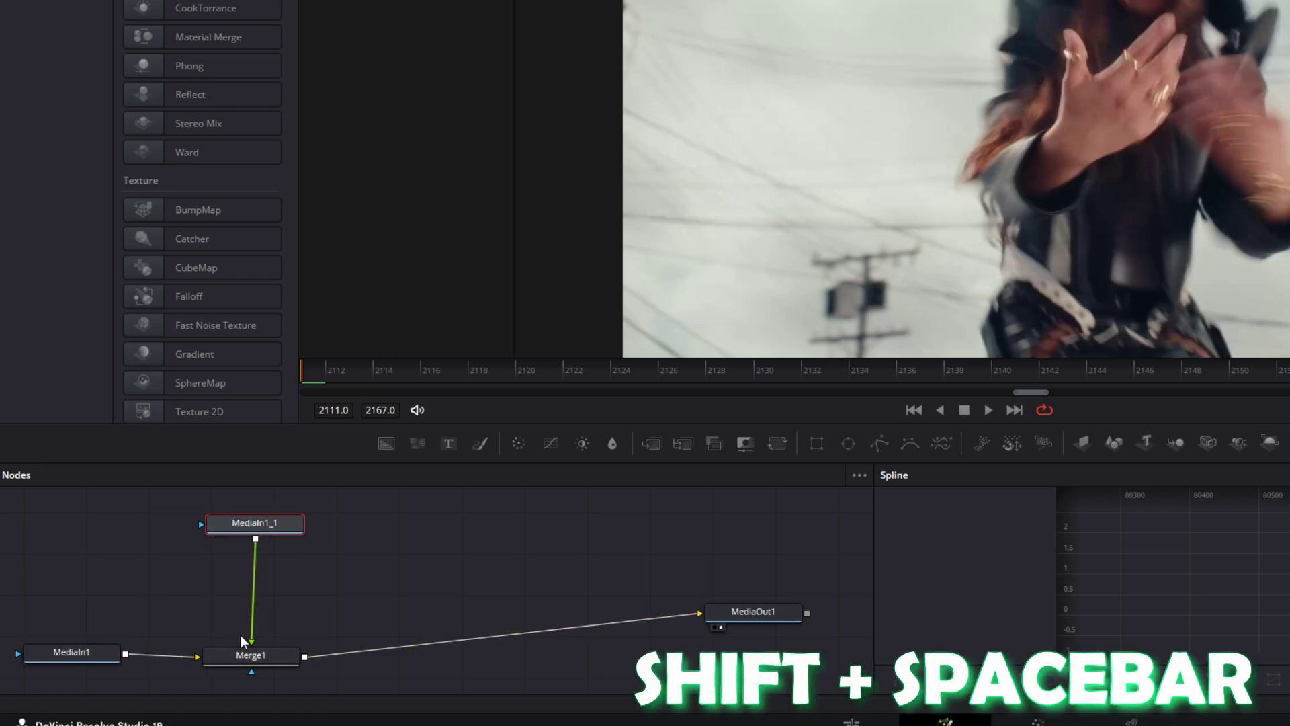
Add a MagicMask1 node after MediaIn1_1 and paint a stroke down the singer's body.
key(shift+space)
text(mag)
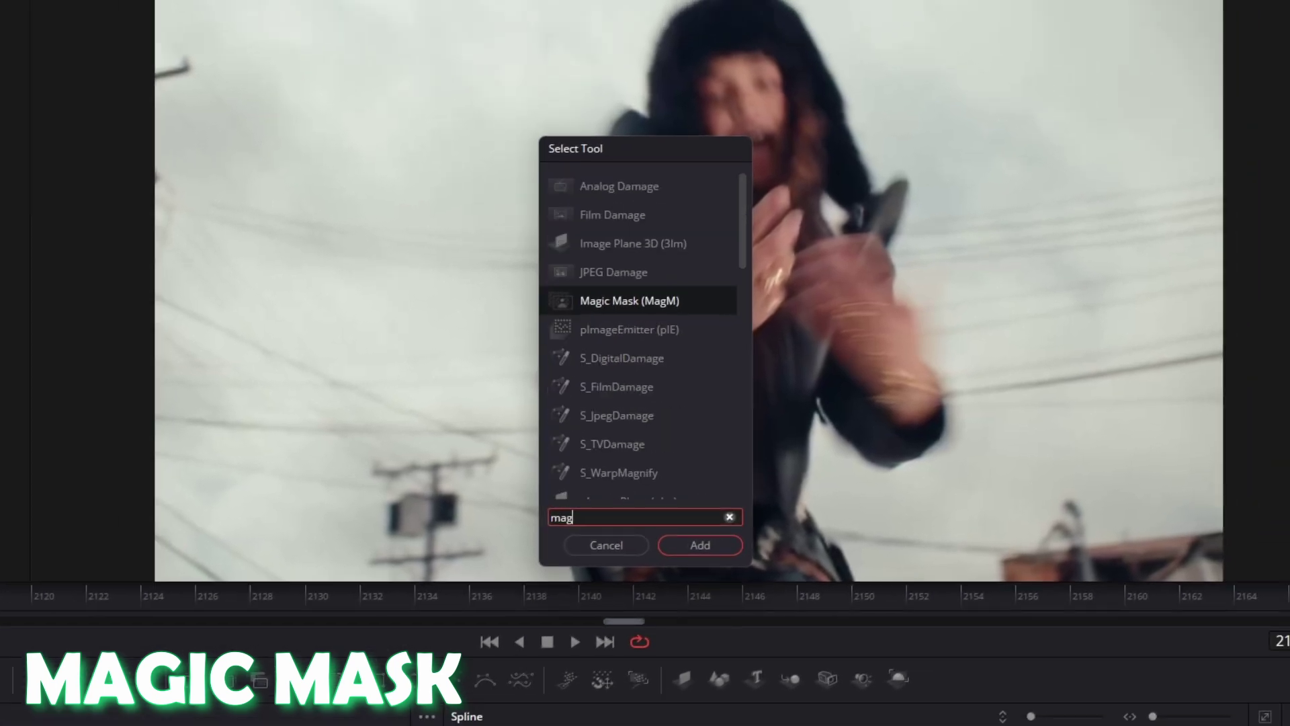
text(ic mask)
click(619, 186)
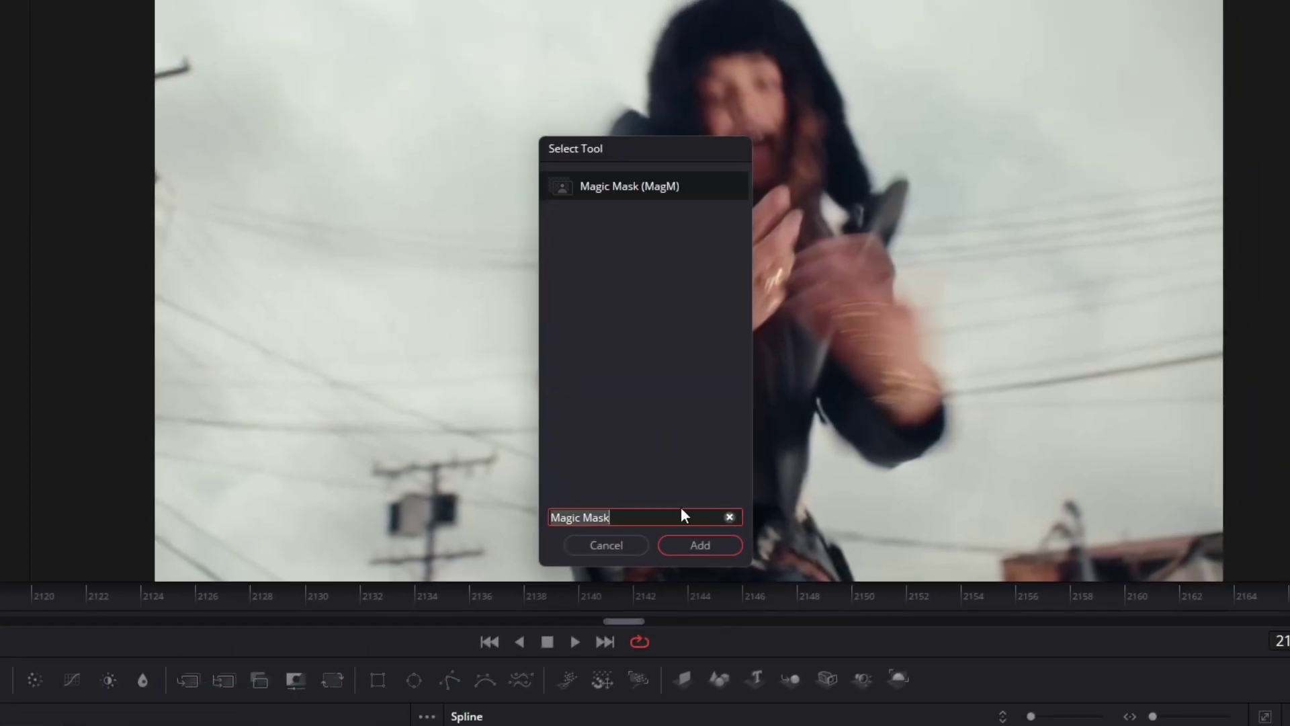
click(691, 546)
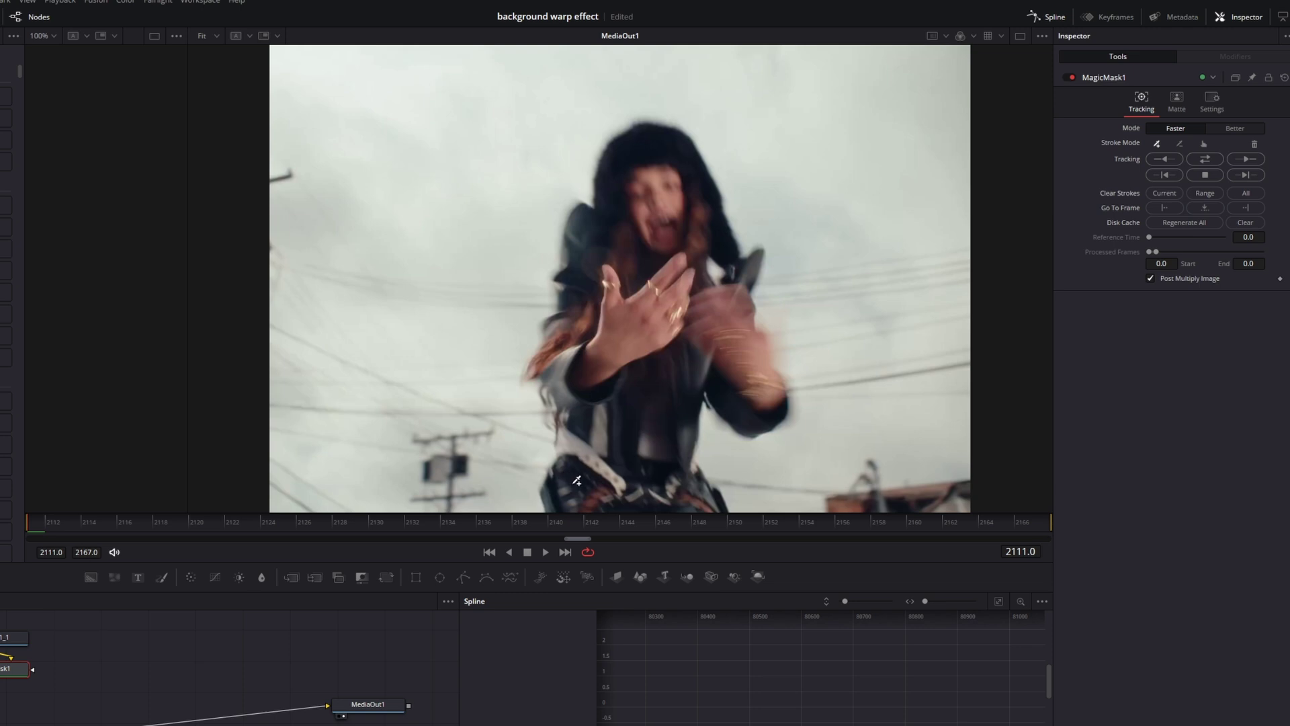
scroll(577, 480, down, 2)
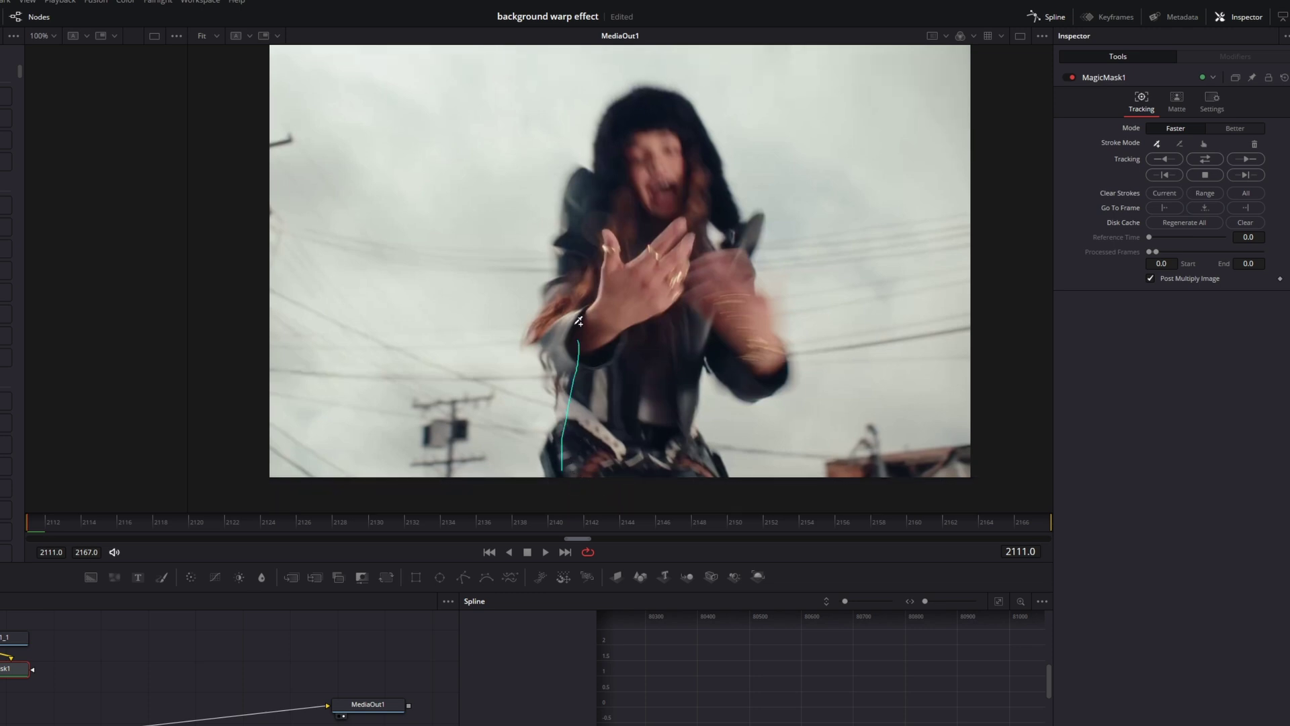
drag(611, 272, 609, 397)
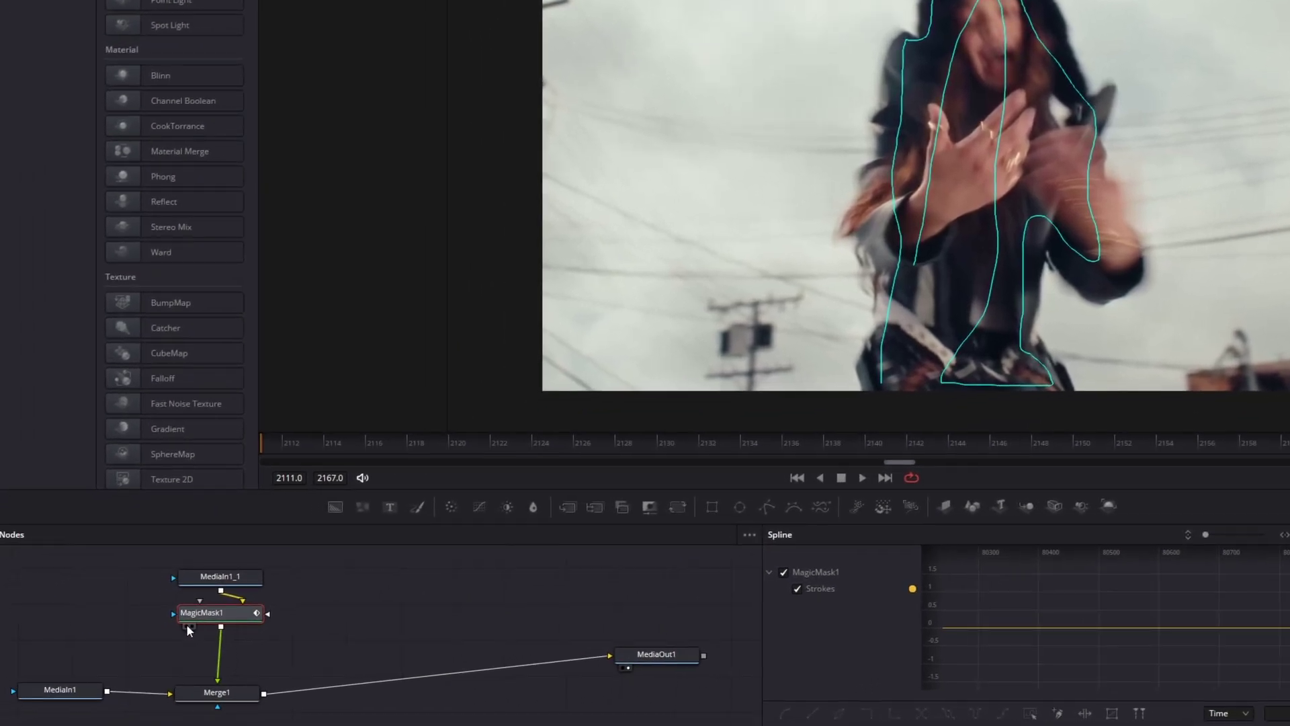
View MagicMask1 in the left viewer, switch it to Better mode and track forward.
click(188, 626)
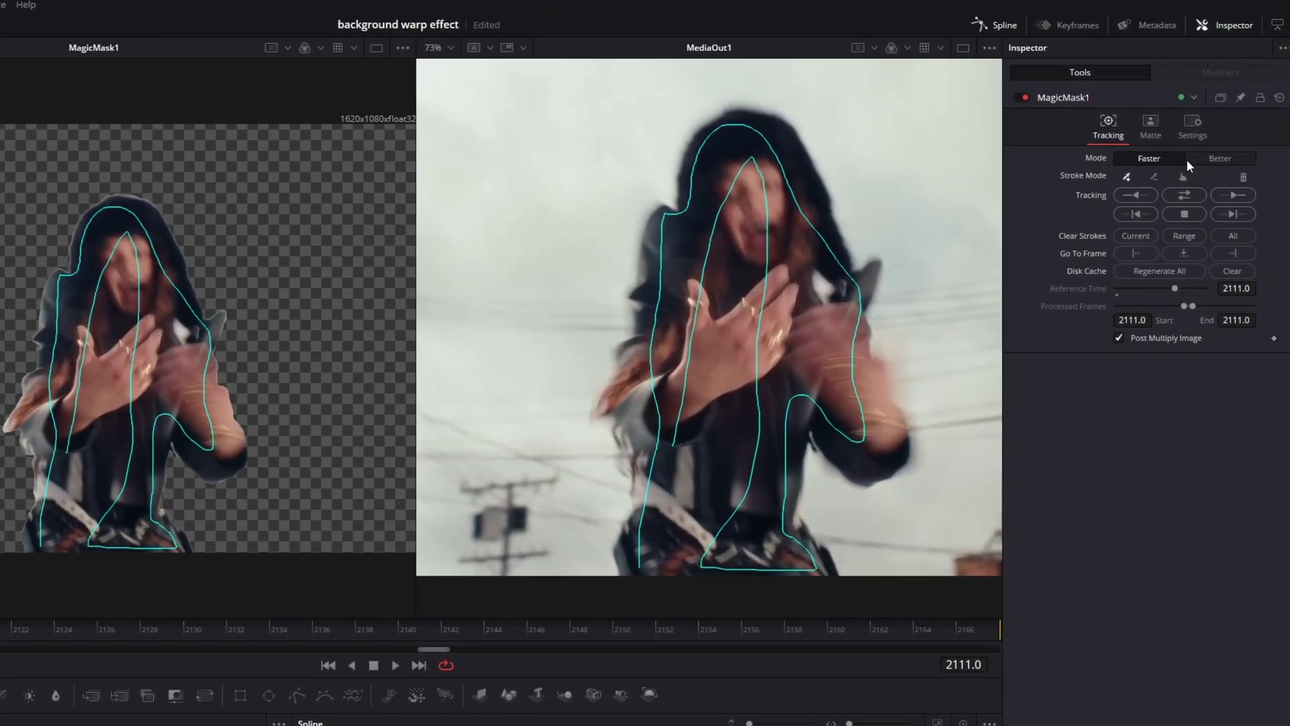
click(1210, 159)
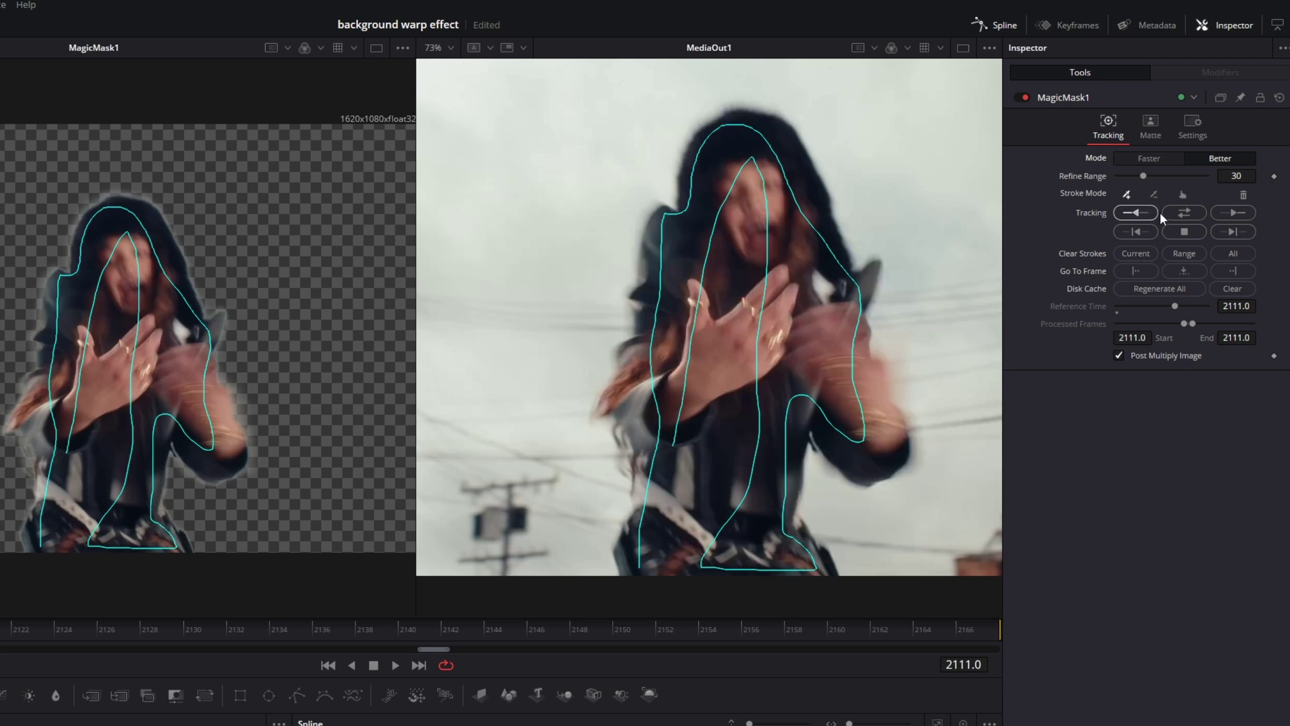
click(1185, 212)
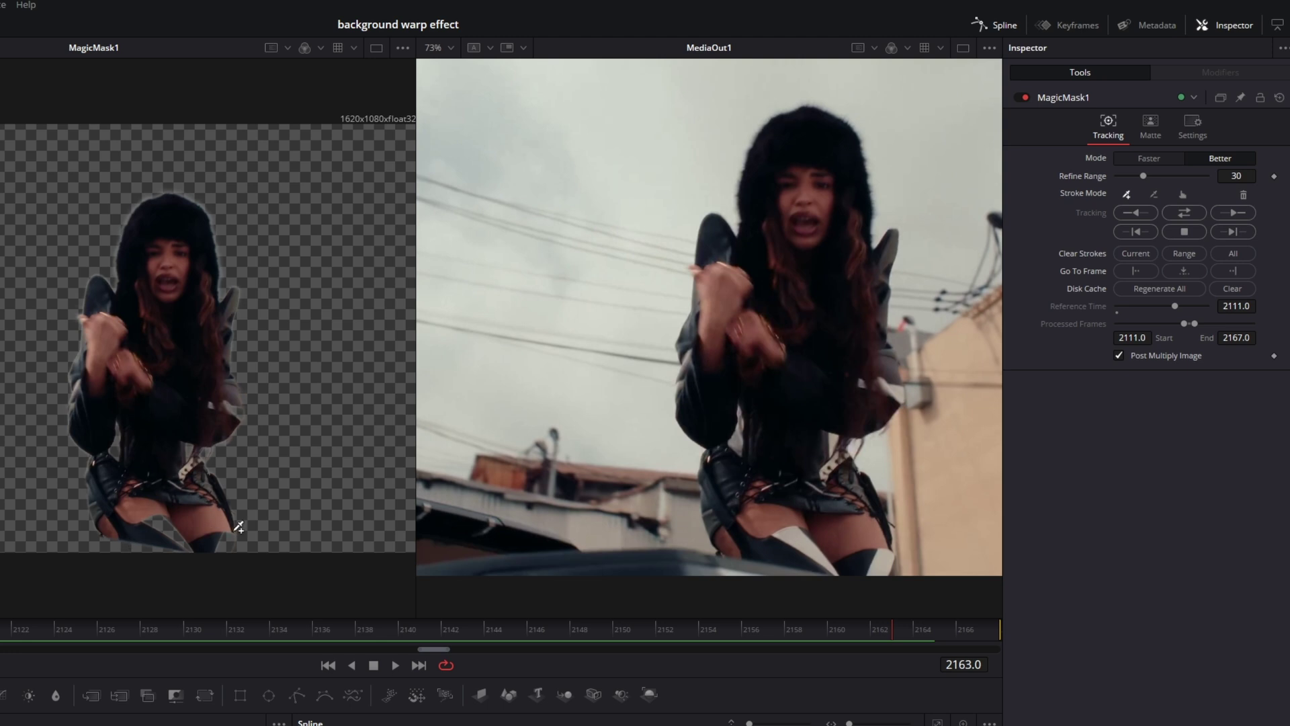
Reset the mask, repaint strokes over the singer's legs and head, and track backward in Better mode.
click(1279, 101)
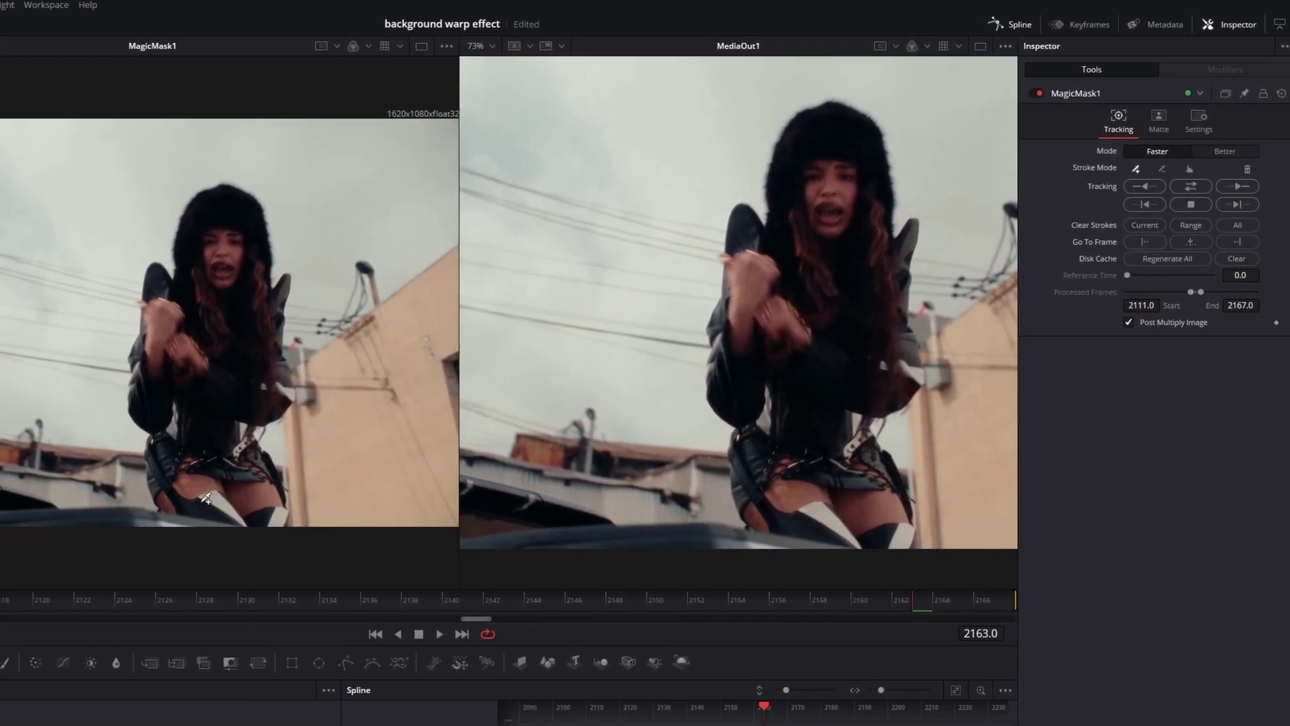
mouse_move(262, 477)
mouse_down()
mouse_move(303, 468)
mouse_move(297, 424)
mouse_up()
drag(309, 304, 294, 329)
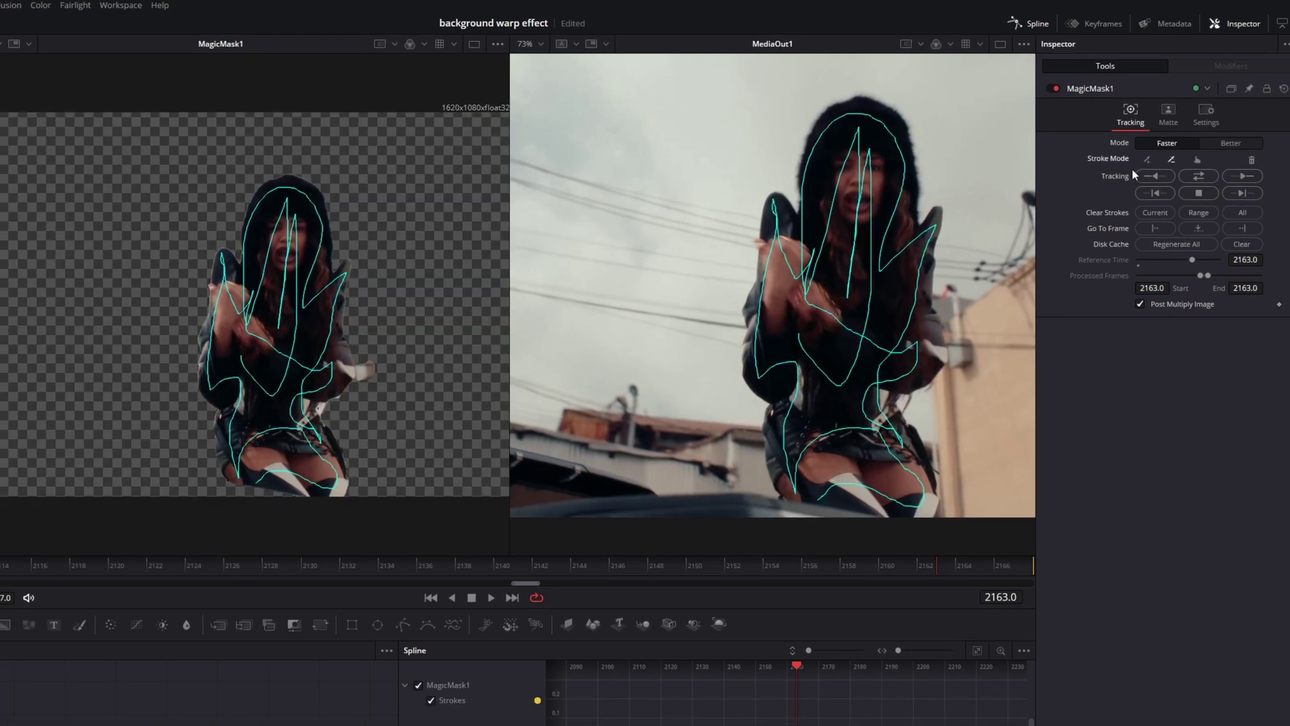
click(1231, 144)
click(1155, 191)
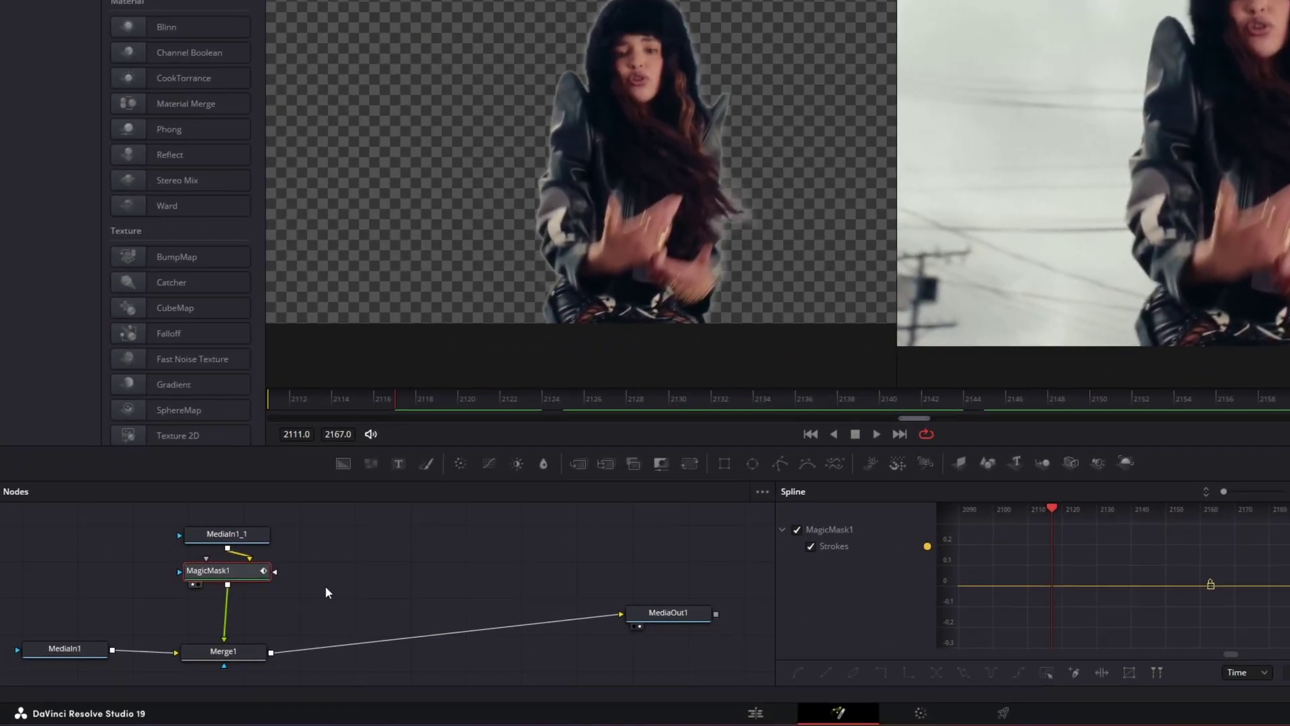
Duplicate the MediaIn1_1 and MagicMask1 pair and merge MagicMask1_1 over Merge1 through a new Merge2.
drag(291, 603, 165, 534)
key(ctrl+c)
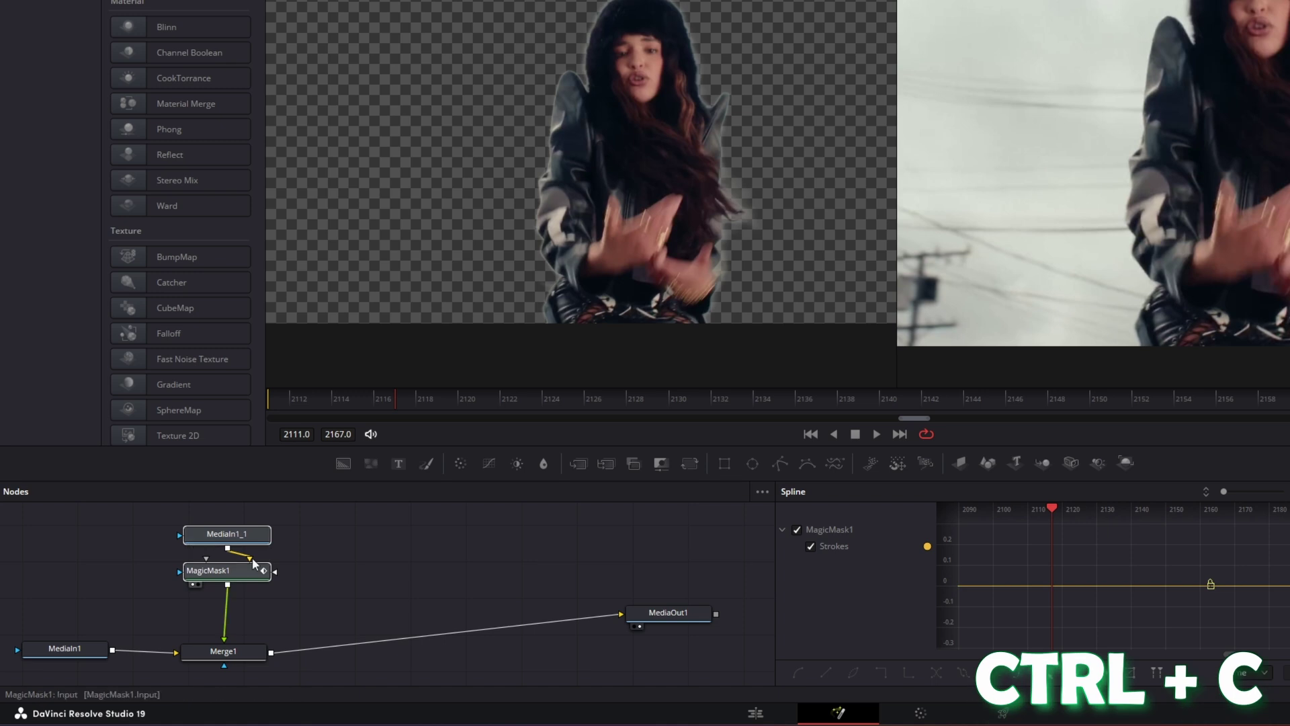
click(410, 567)
key(ctrl+v)
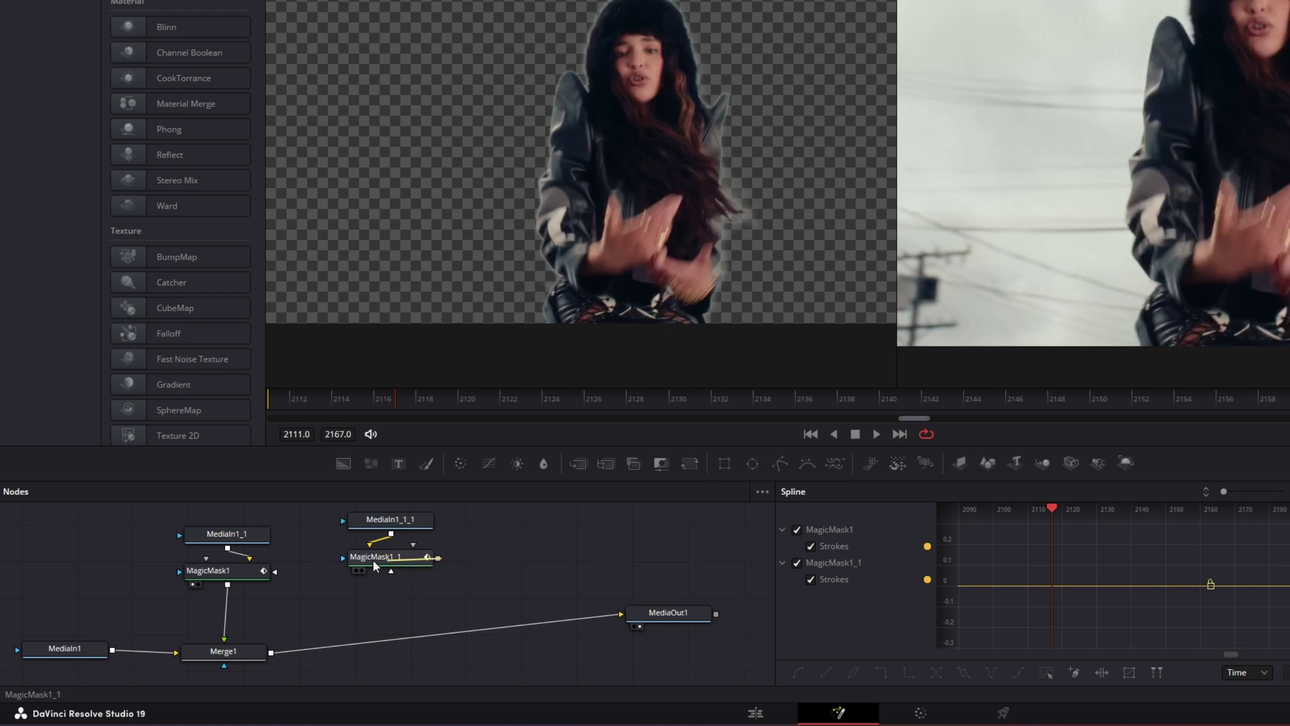
drag(293, 641, 273, 657)
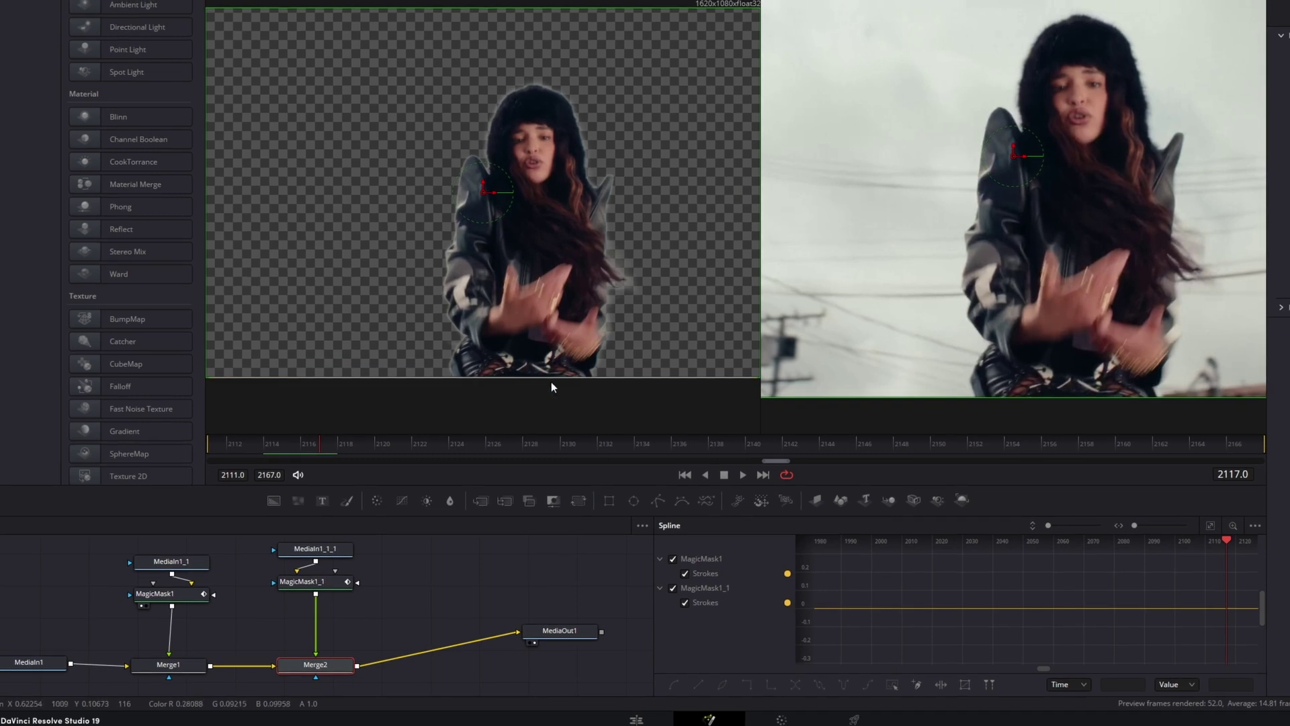
click(160, 596)
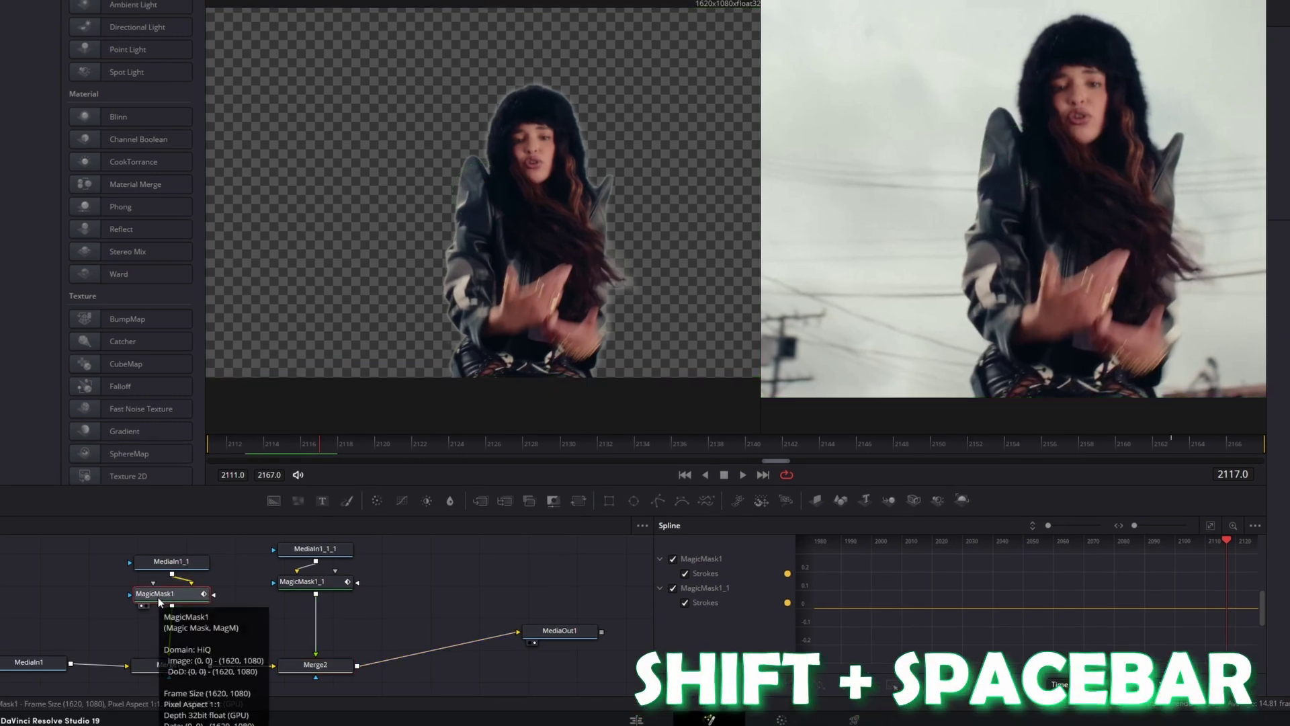
Insert a Displace1 node between MagicMask1 and Merge1.
key(shift+space)
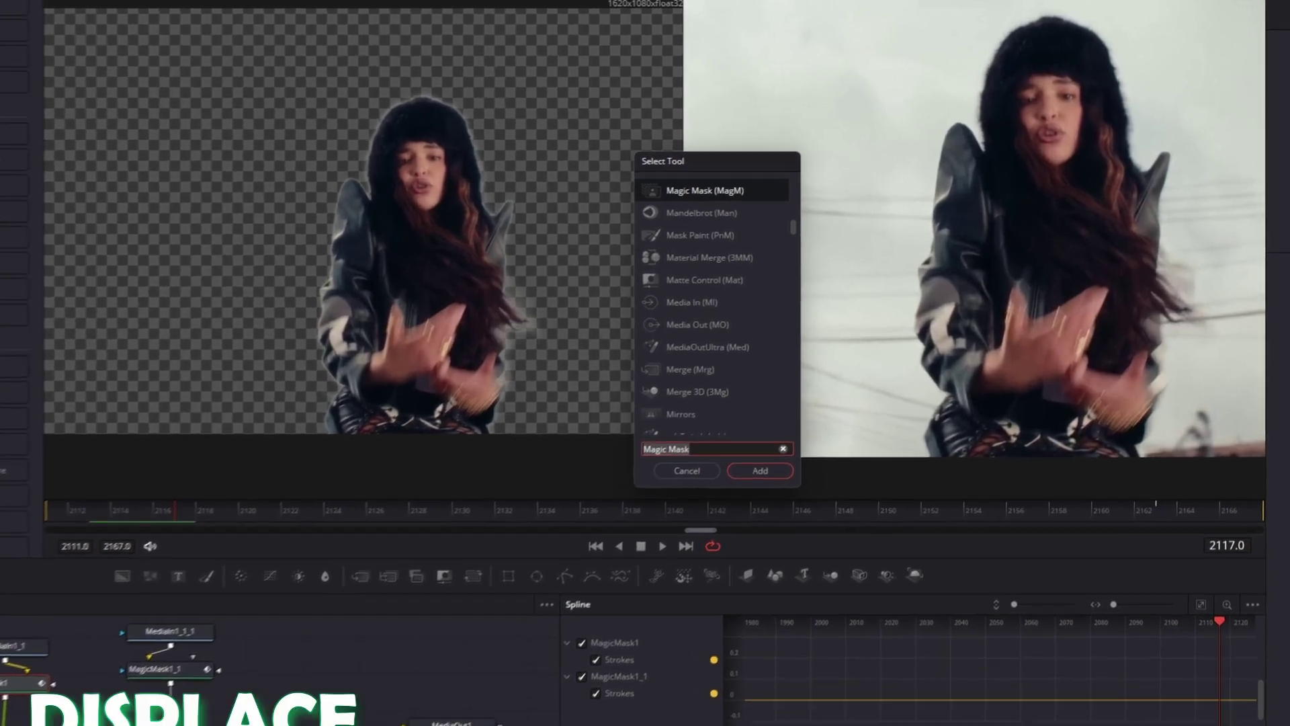
text(d)
text(isplace)
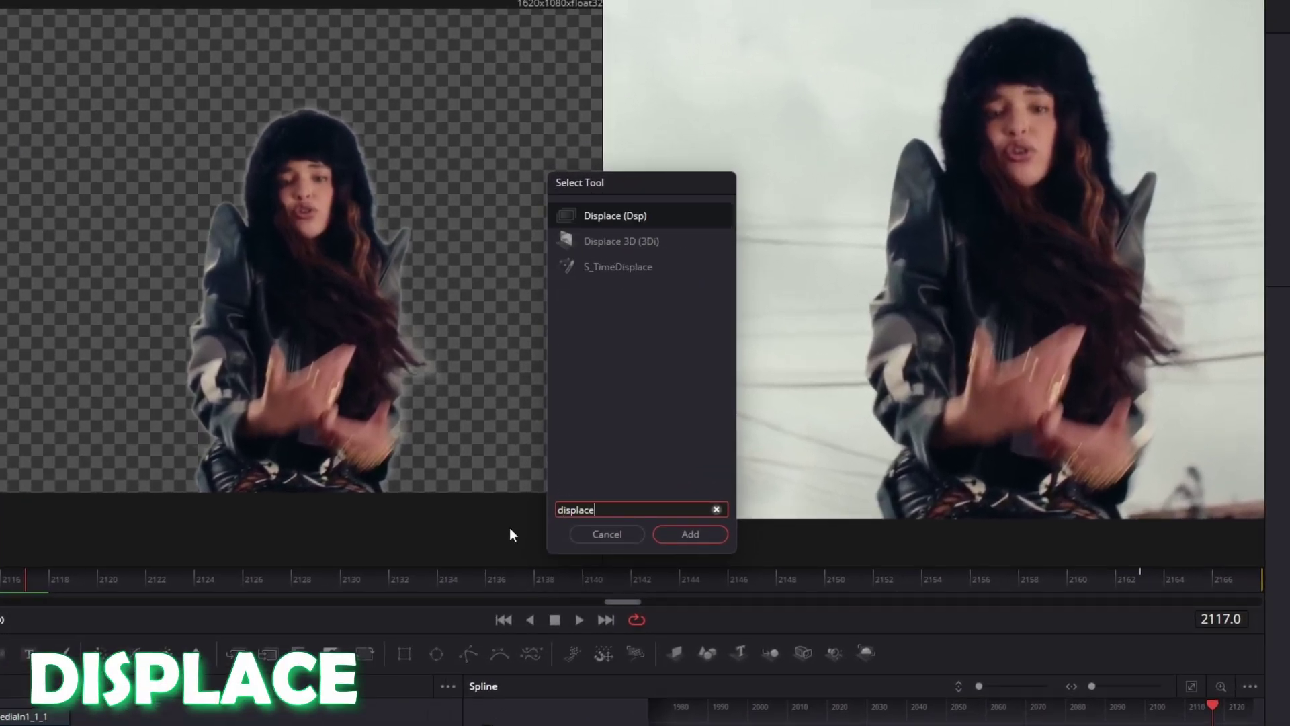
click(676, 504)
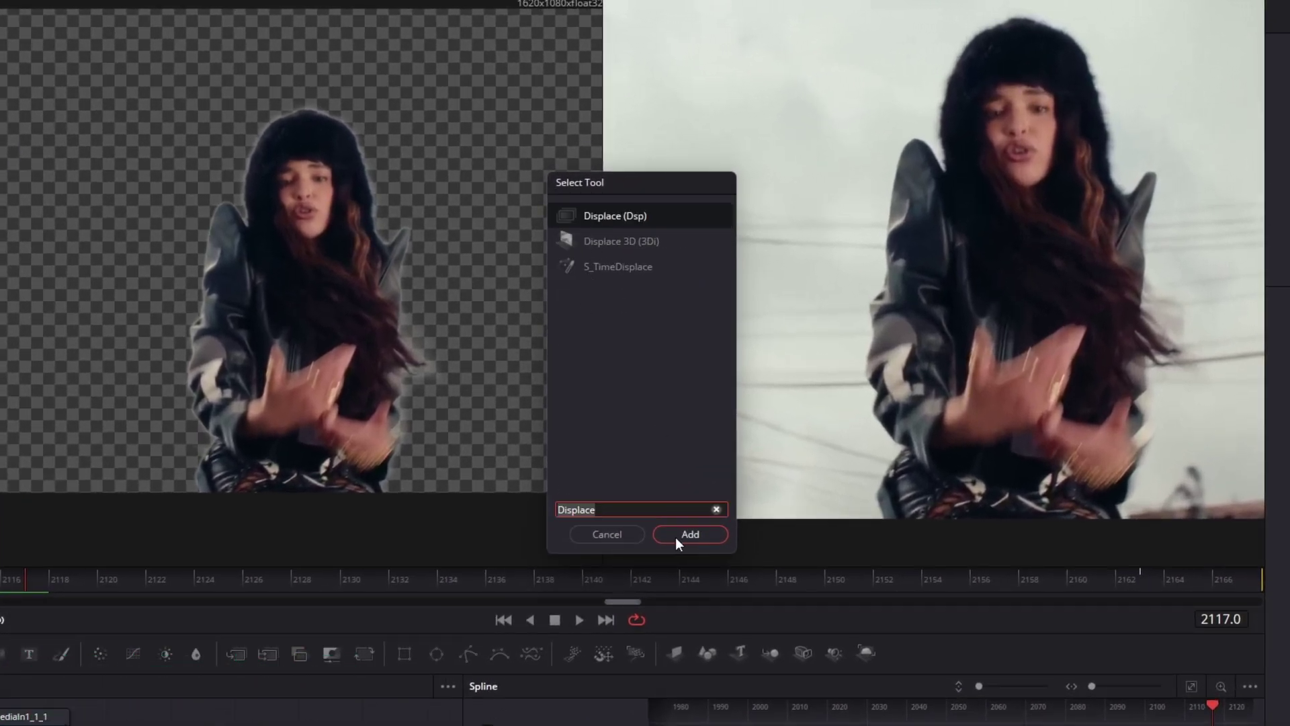
click(675, 534)
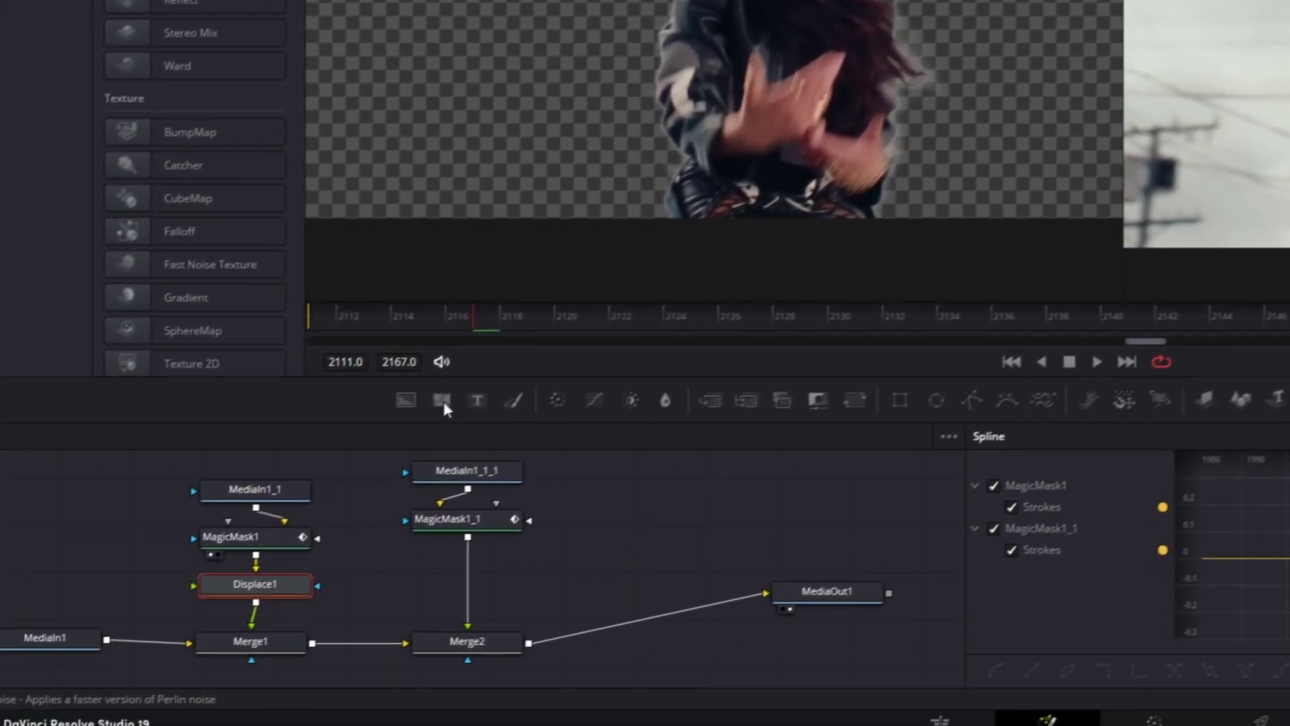
Add a FastNoise1 generator and connect its output to Displace1.
drag(444, 403, 424, 416)
drag(357, 440, 273, 570)
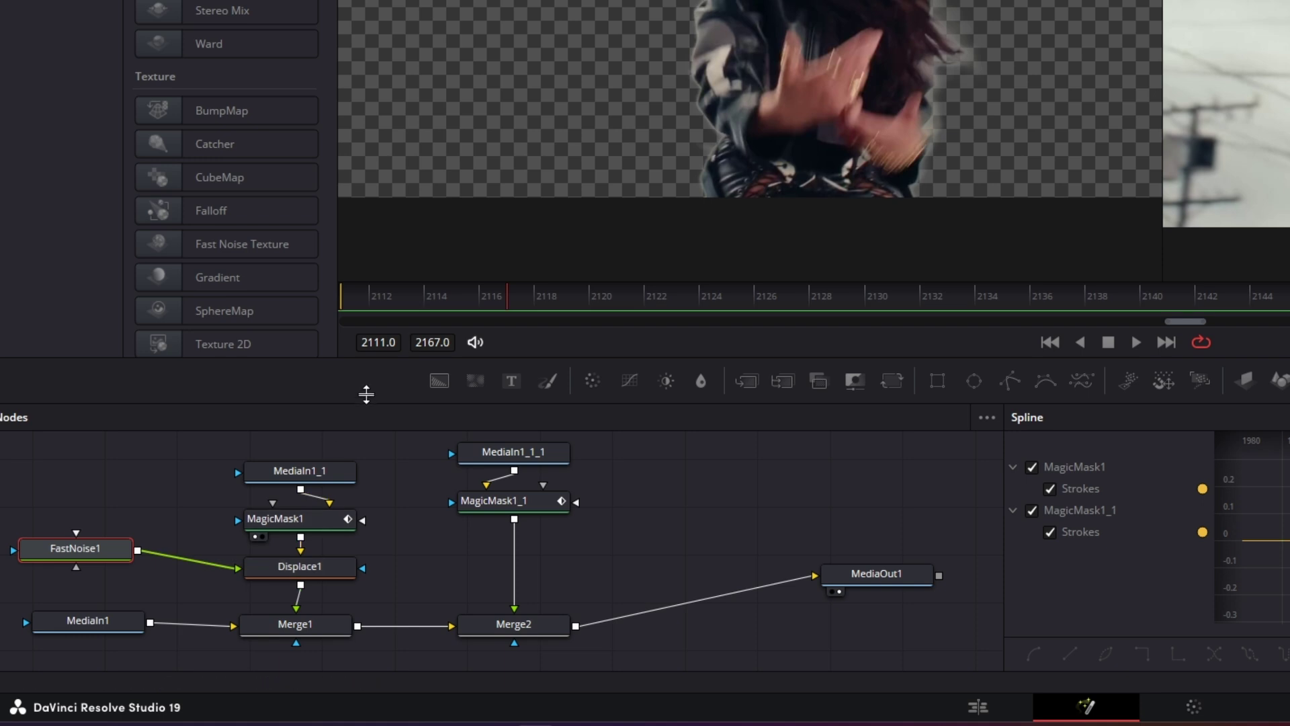
drag(368, 402, 426, 230)
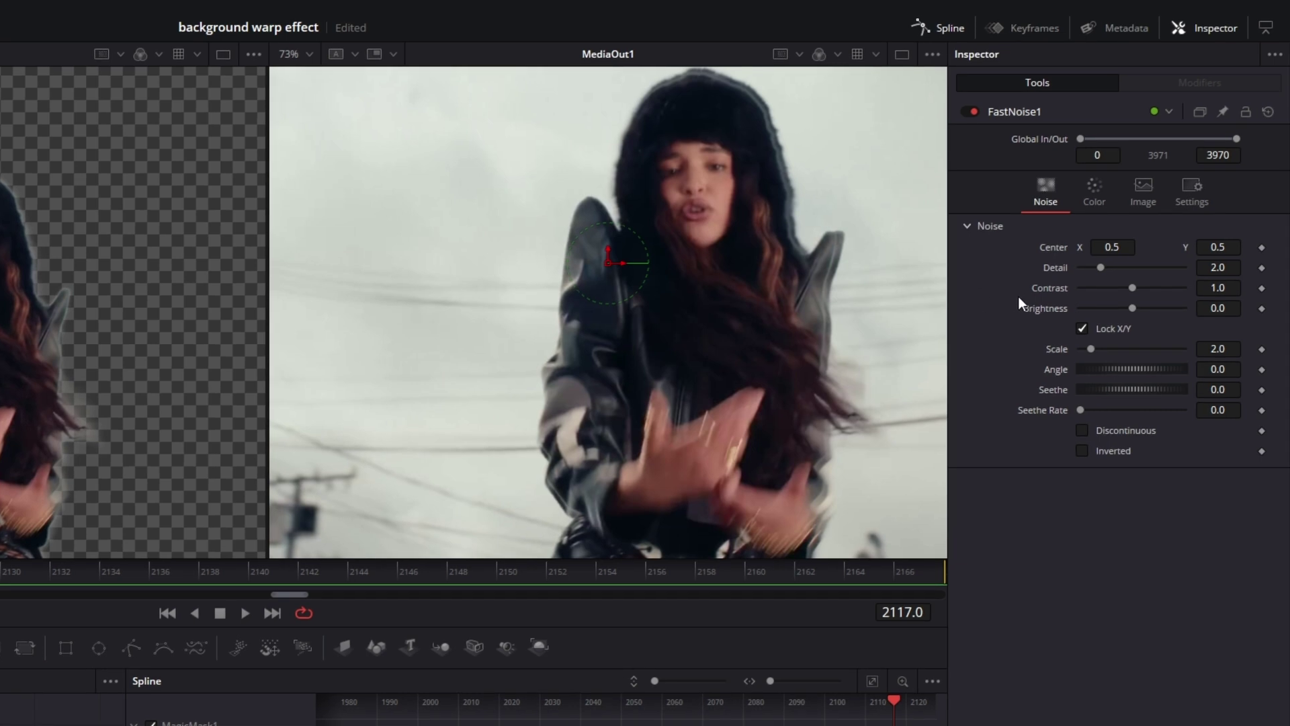
Raise FastNoise1's Detail, set its Contrast to 1.57 and its Scale to 20.
drag(1100, 266, 1156, 269)
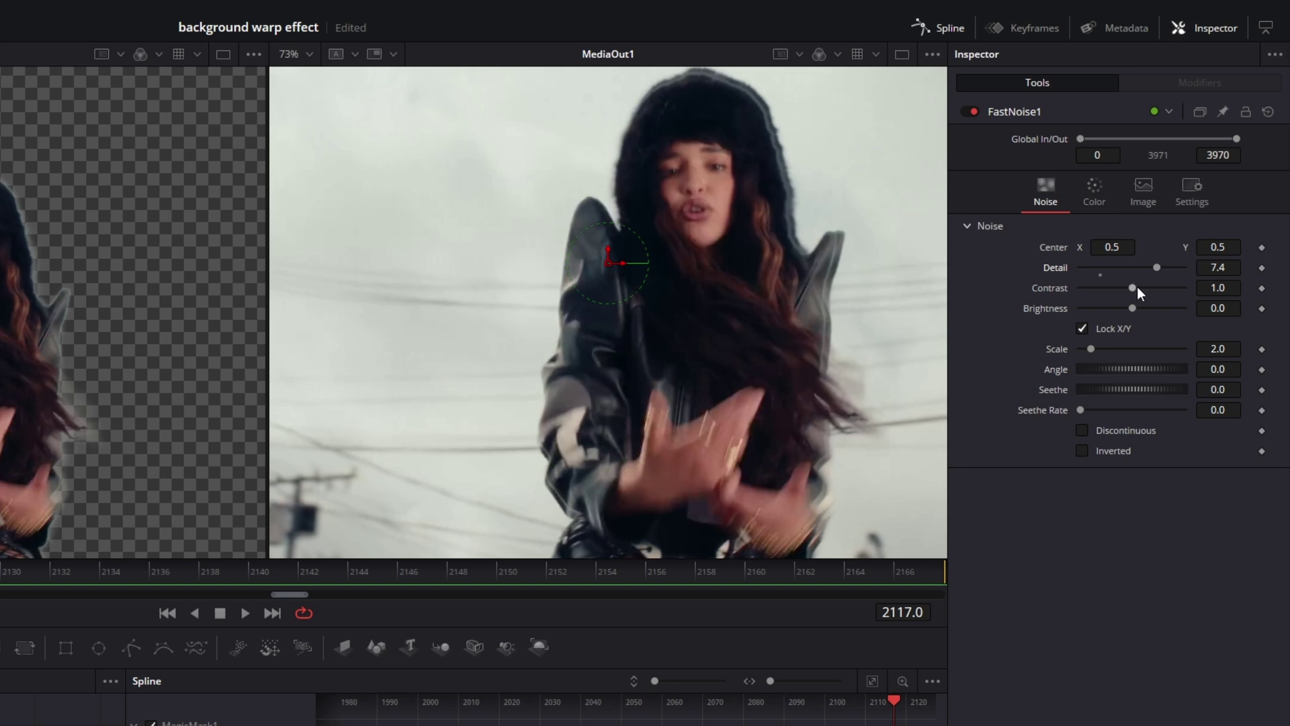
drag(1132, 288, 1140, 287)
drag(1087, 351, 1206, 350)
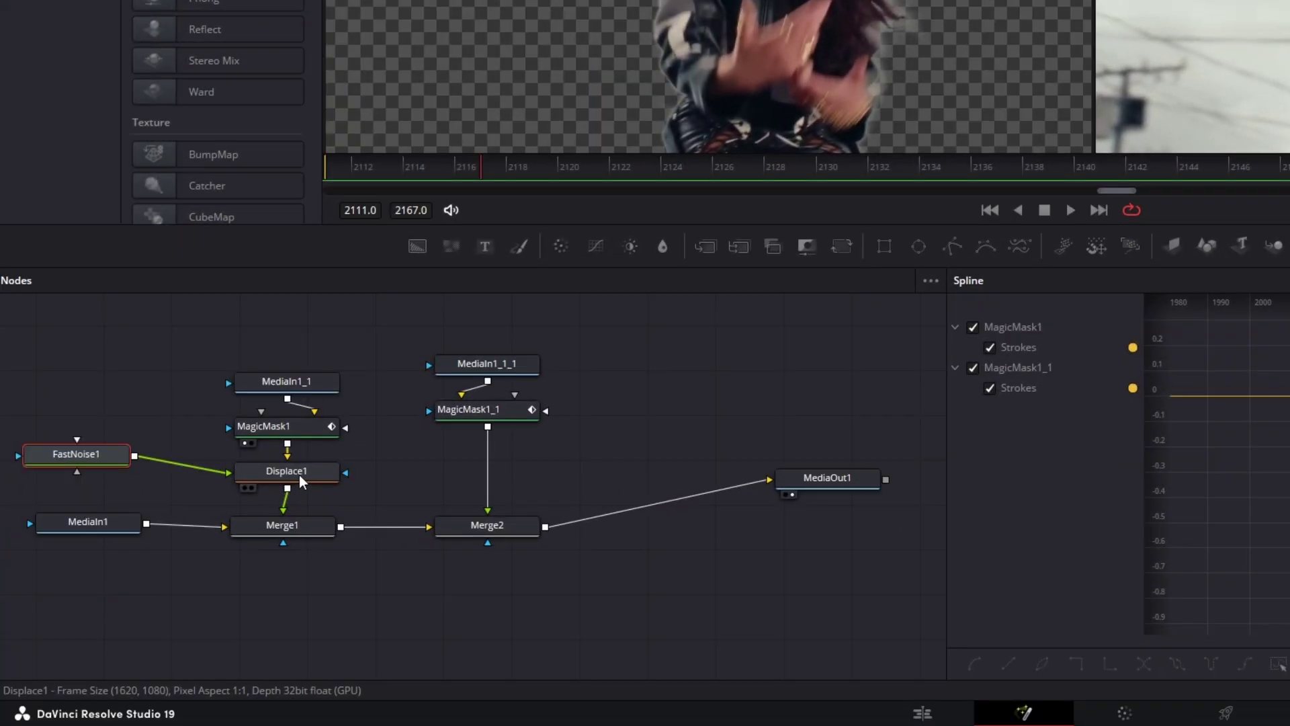
Set Displace1's Refraction Strength to 1.24 and raise Spread to about 1.654.
click(0, 725)
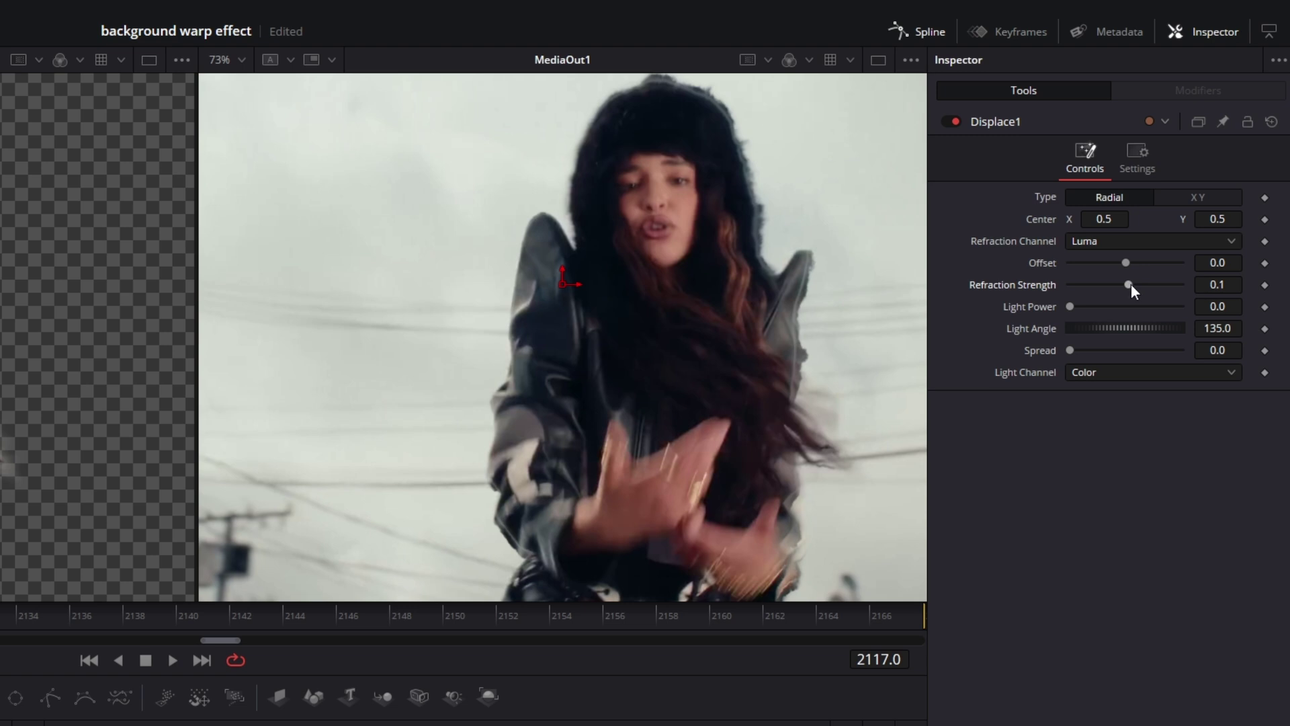
mouse_move(1129, 283)
mouse_down()
mouse_move(1160, 284)
mouse_move(1109, 268)
mouse_up()
drag(1071, 355, 1127, 349)
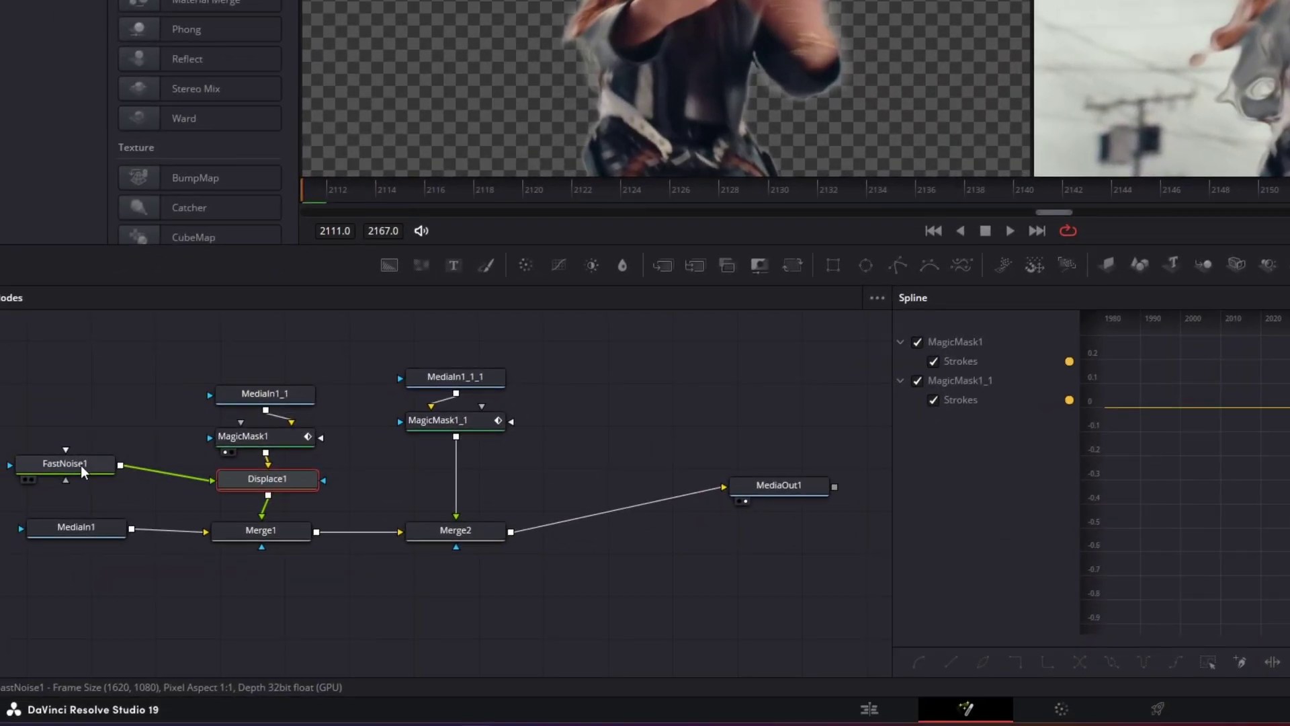
Keyframe FastNoise1's Center and Scale at frame 2111, then at 2167 set Scale 12.84 and Center X 0.232.
click(80, 464)
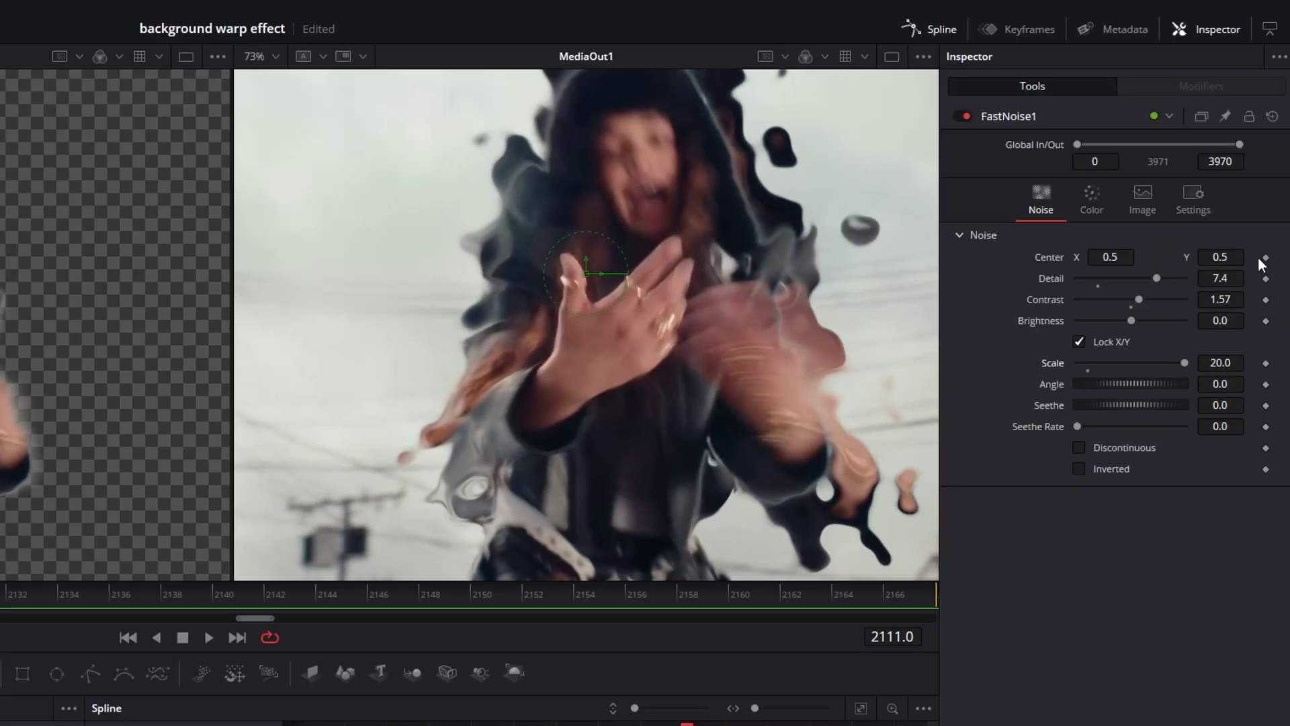
click(1266, 258)
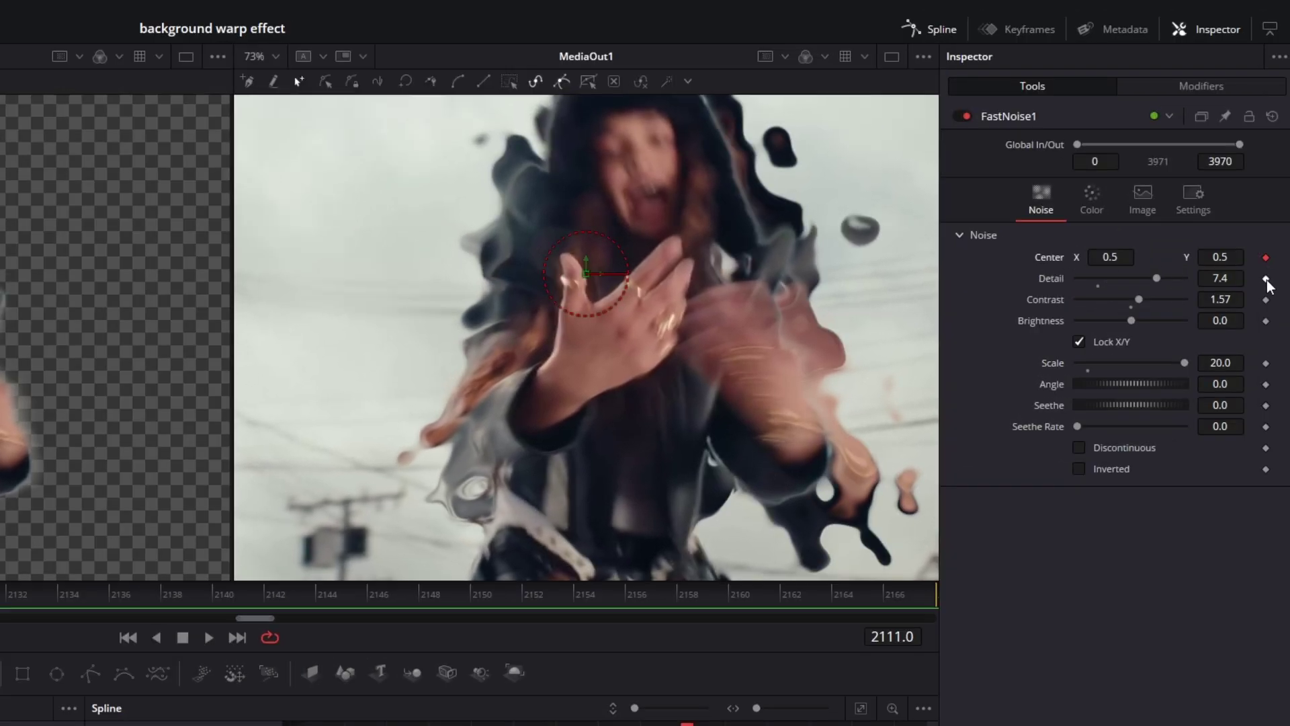
click(1265, 363)
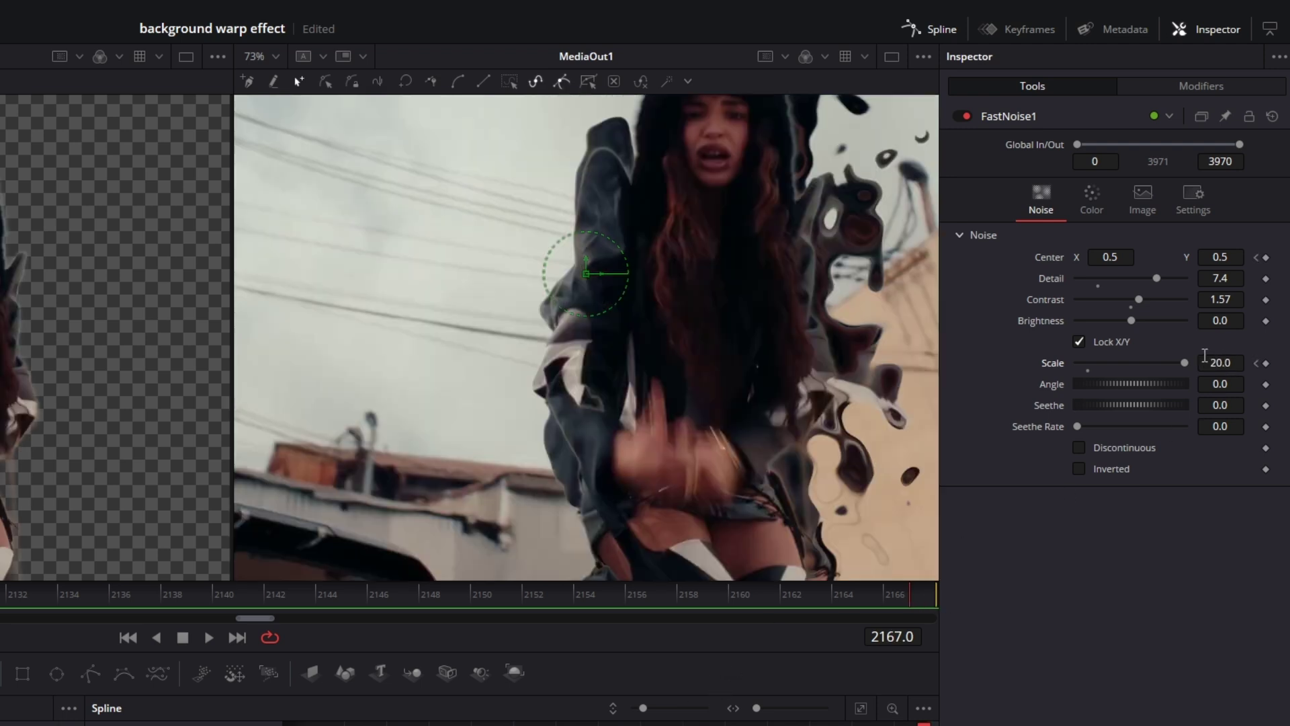
drag(1213, 361, 1189, 334)
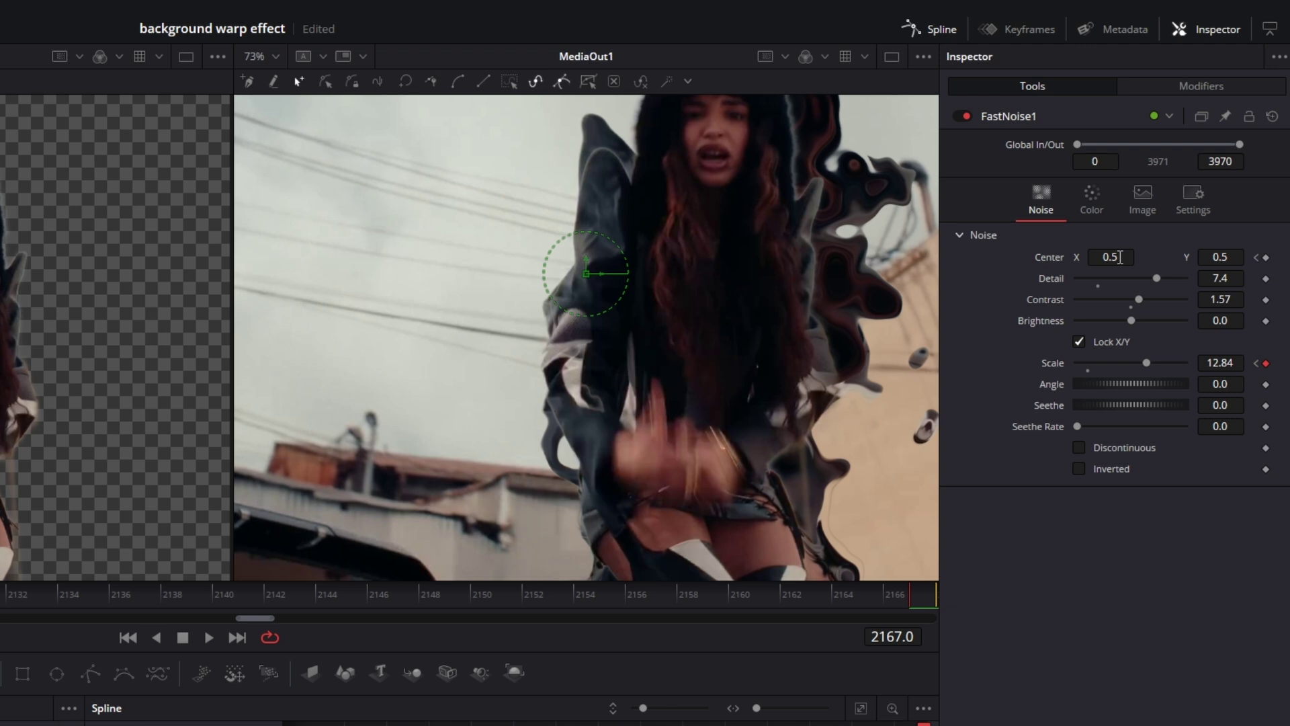
drag(1120, 257, 1089, 257)
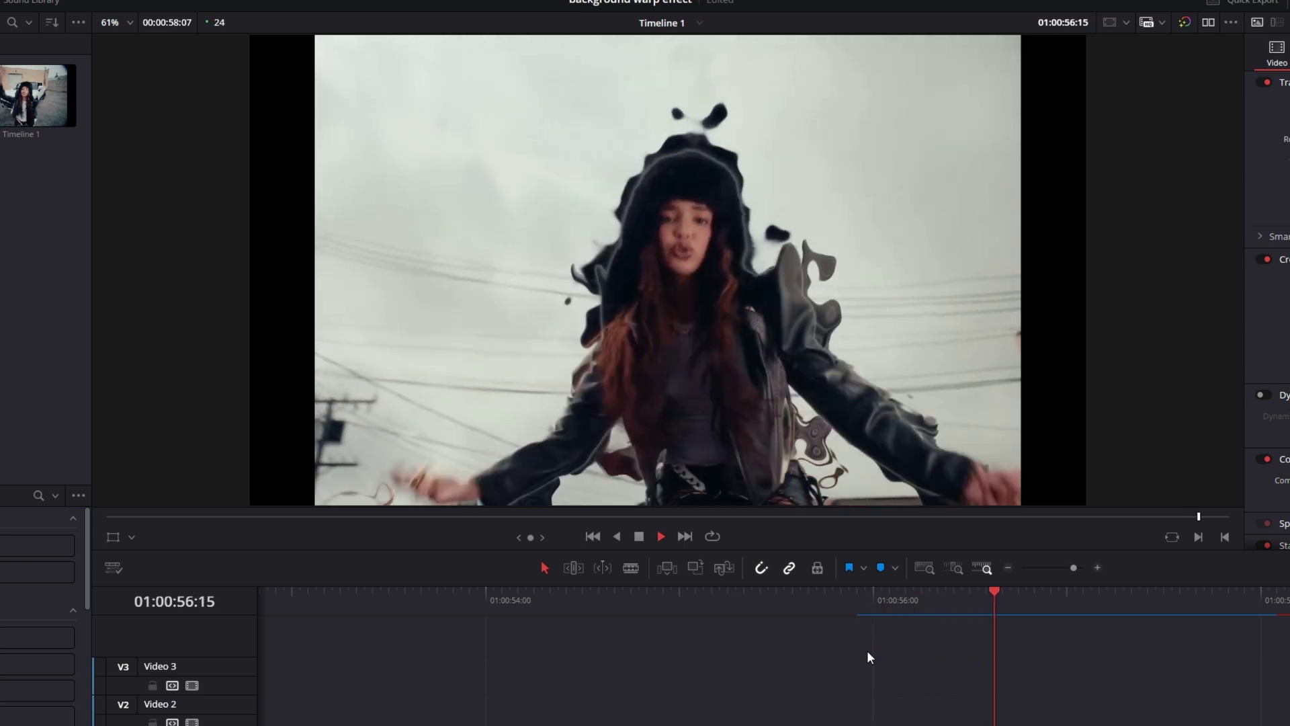
scroll(800, 372, up, 2)
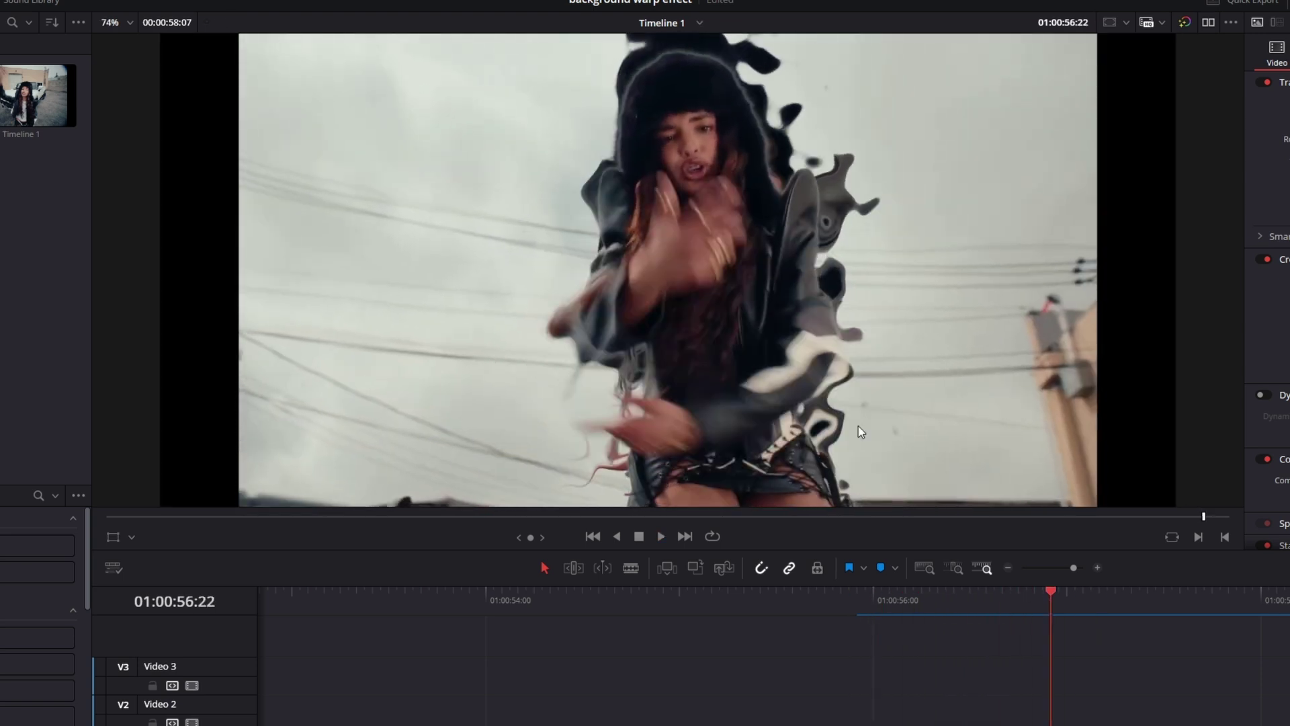
scroll(716, 188, up, 4)
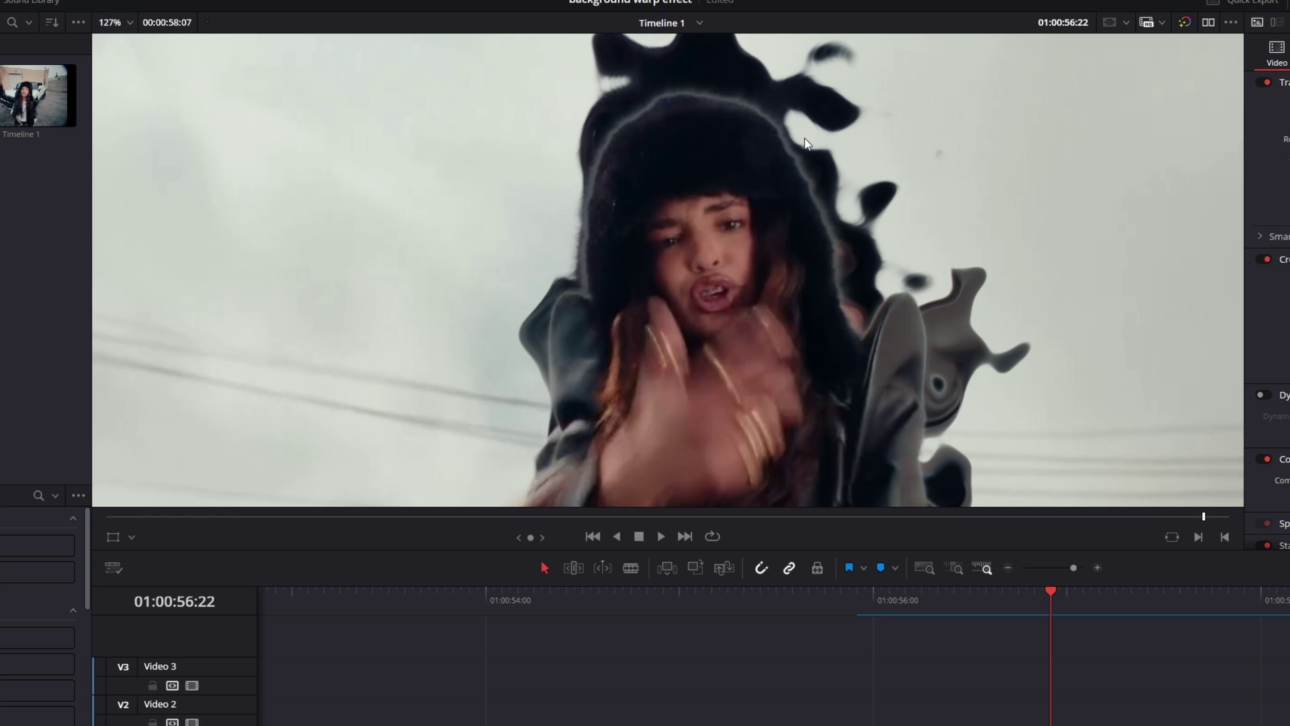
scroll(641, 287, down, 3)
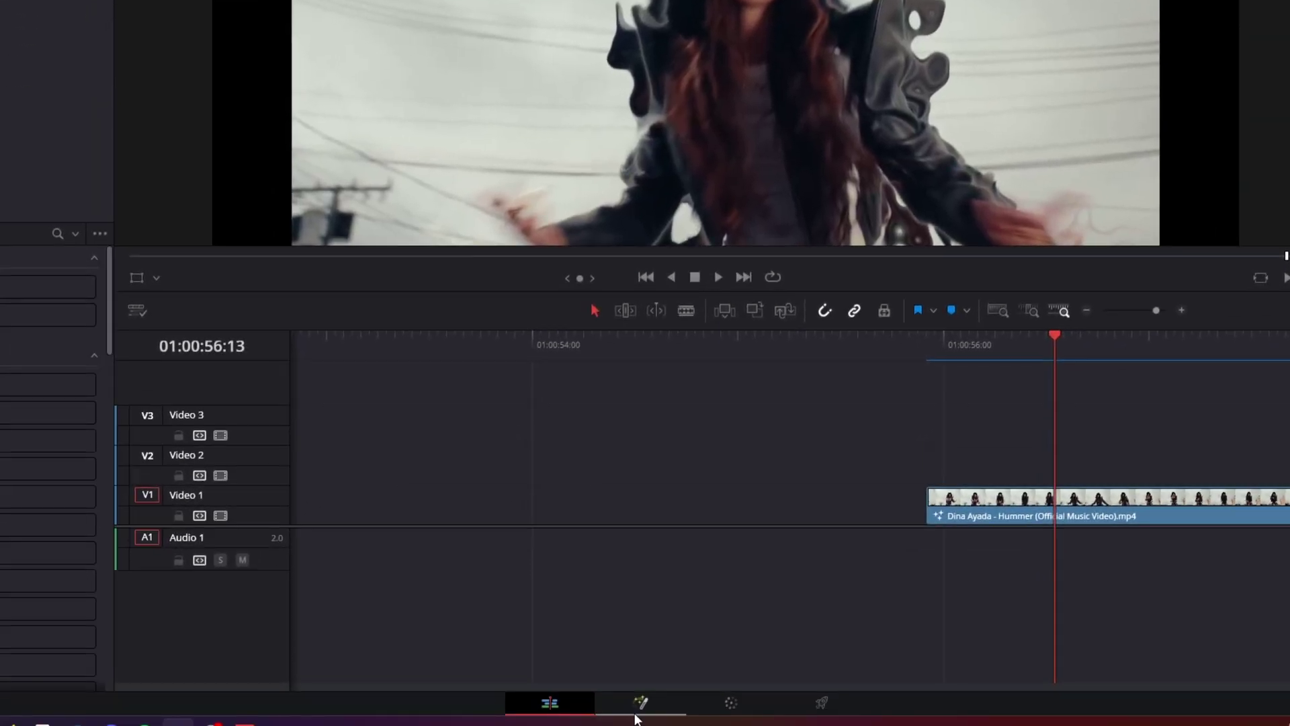
On the Fusion page, set MagicMask1_1's Erode/Dilate to -0.00515, then select Displace1.
click(639, 704)
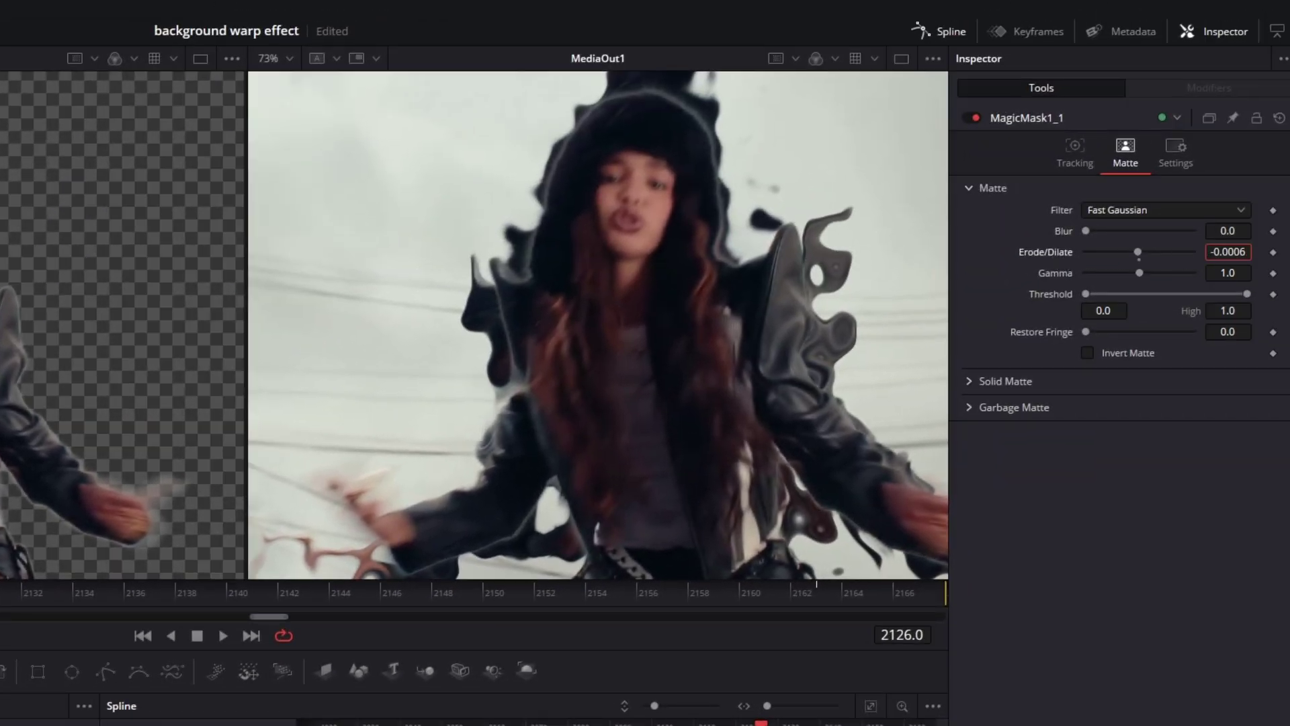
drag(1137, 251, 1125, 252)
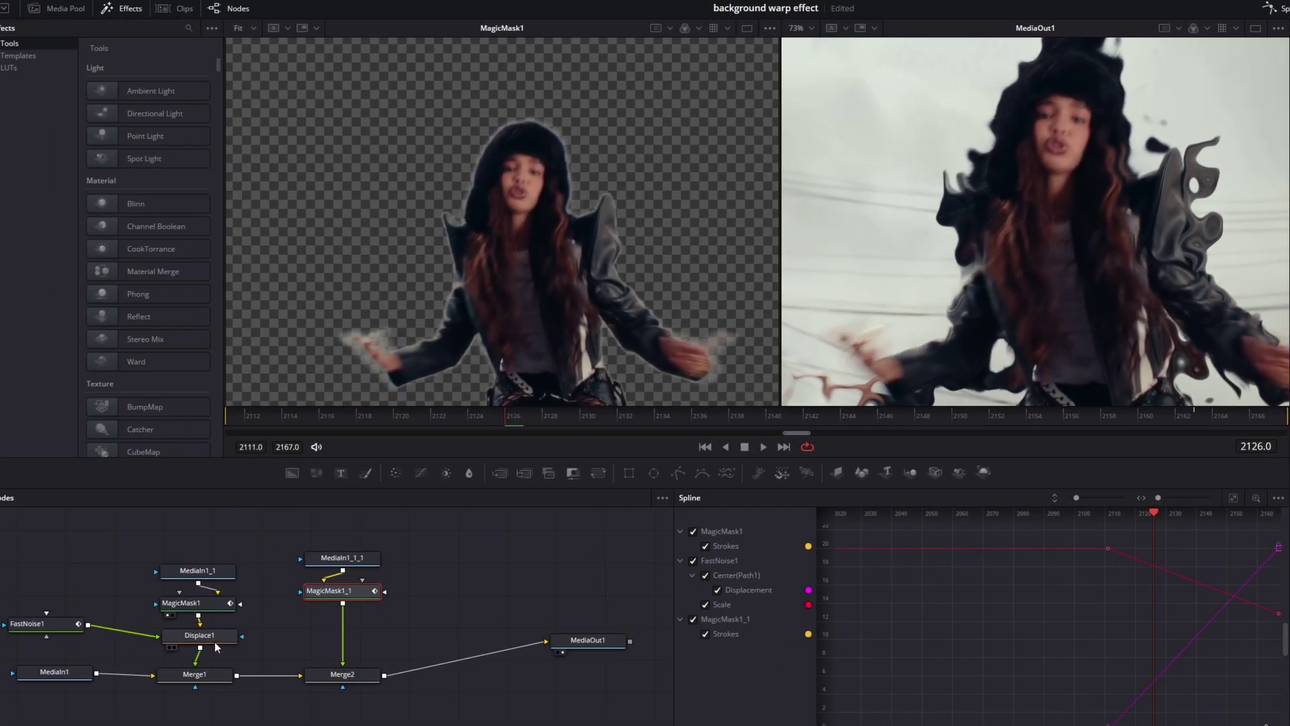
click(214, 639)
click(35, 624)
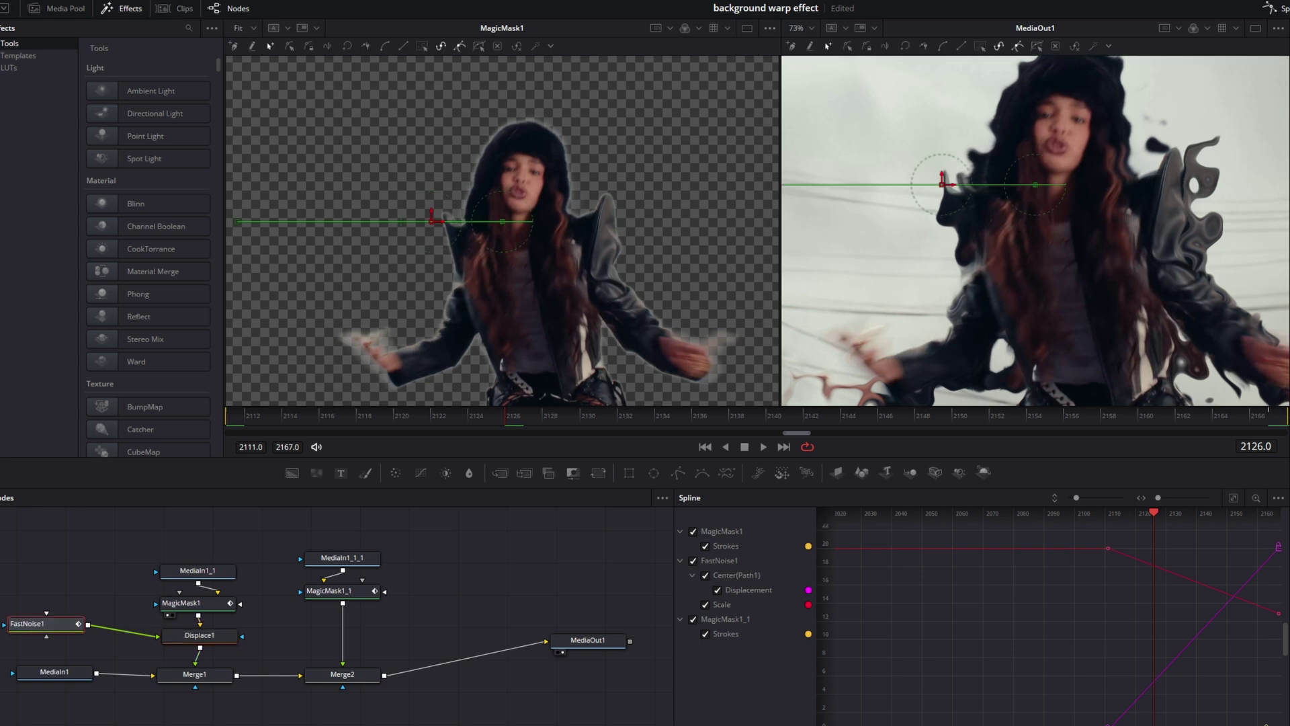
drag(592, 420, 216, 424)
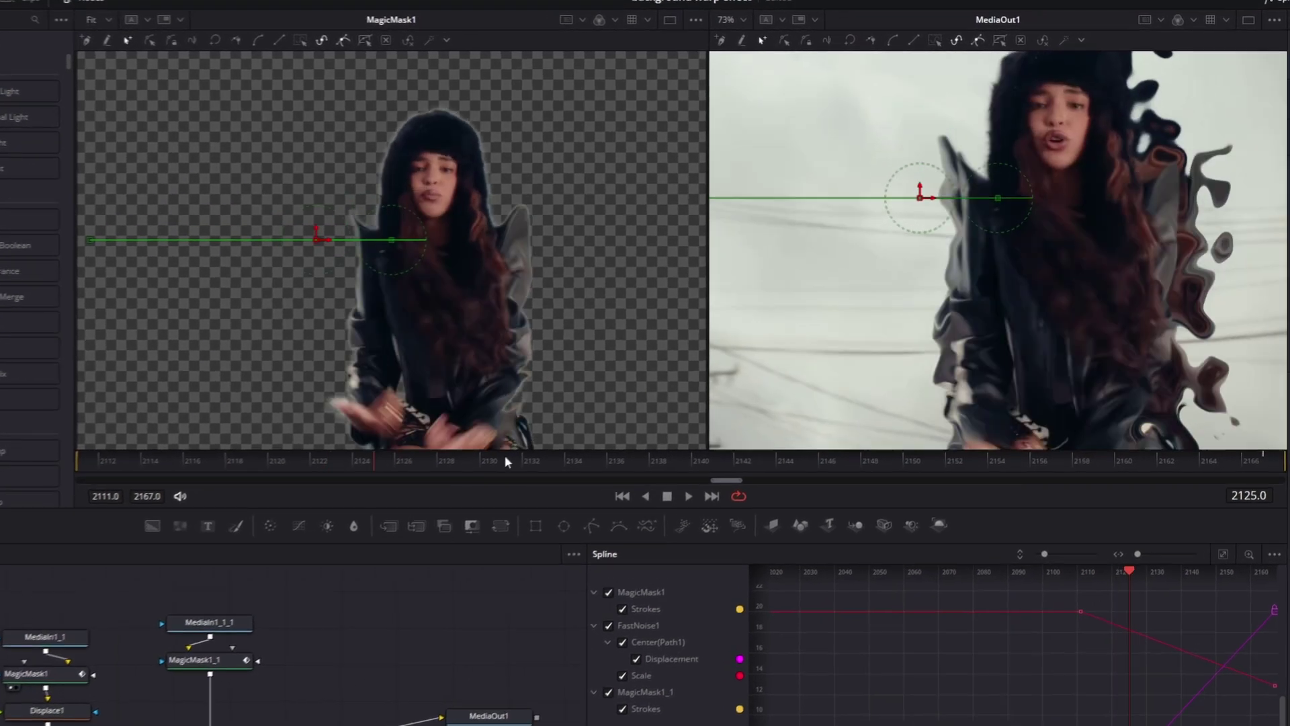
drag(529, 462, 1173, 456)
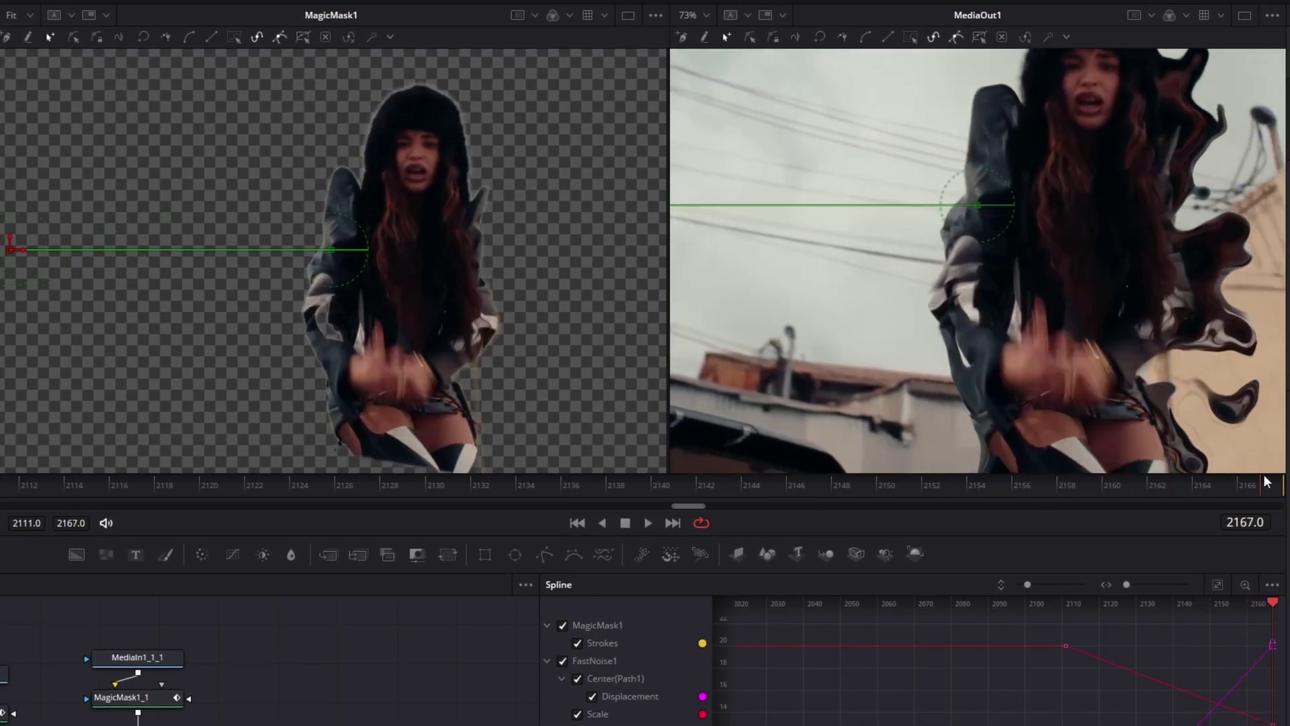